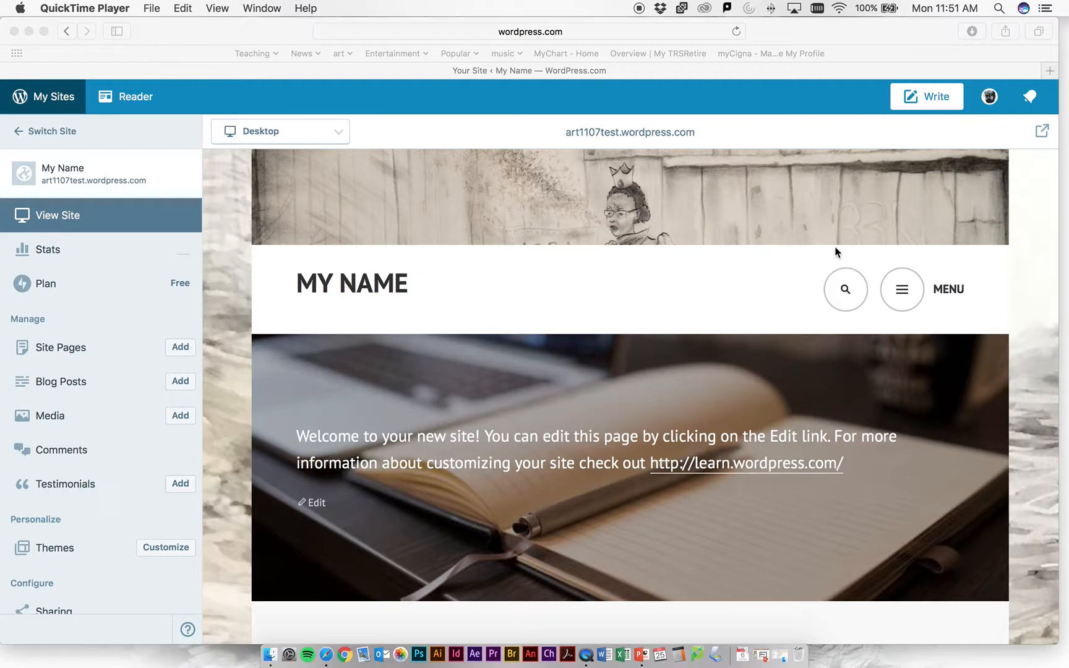
- Open the site's 1107 Portfolio page for editing without restoring the more recent saved draft
click(893, 291)
click(899, 298)
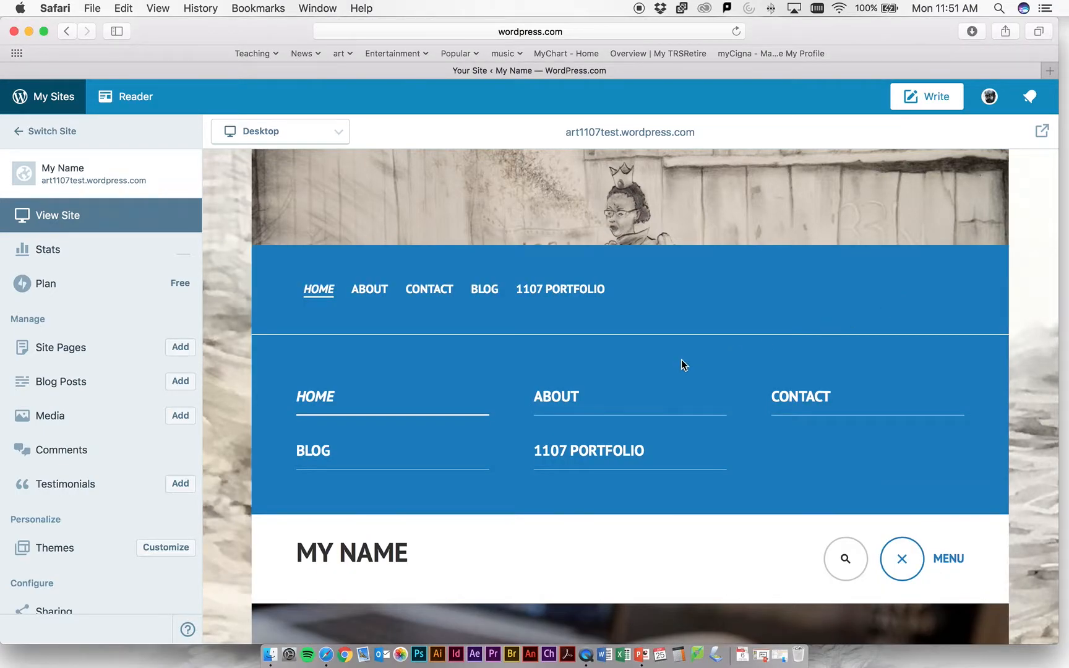
click(607, 456)
scroll(575, 458, down, 5)
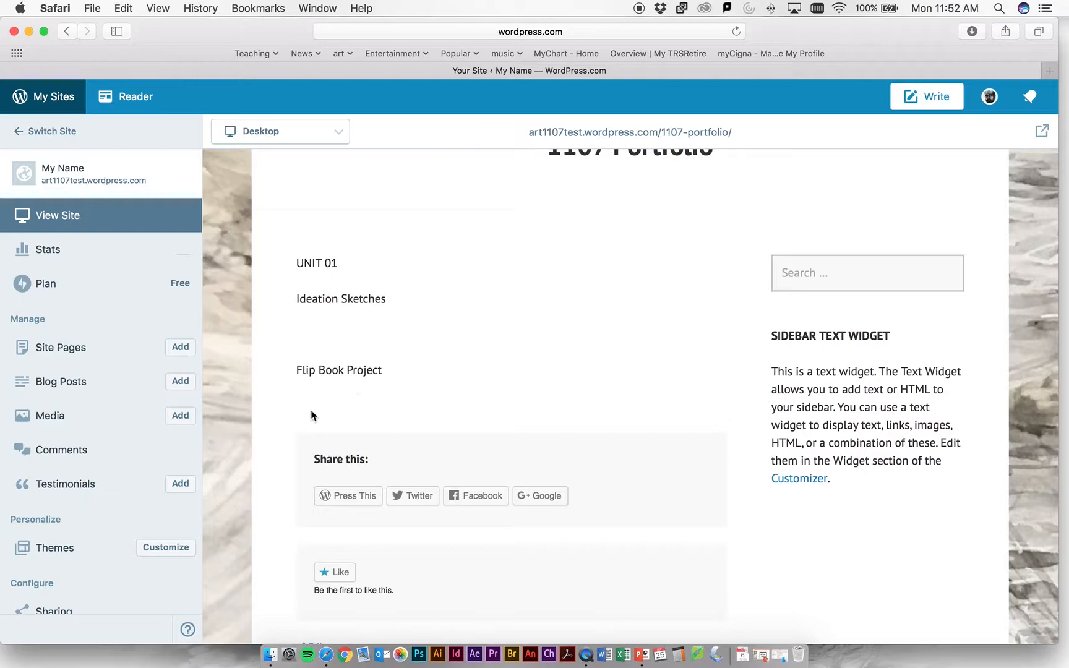
scroll(596, 332, up, 5)
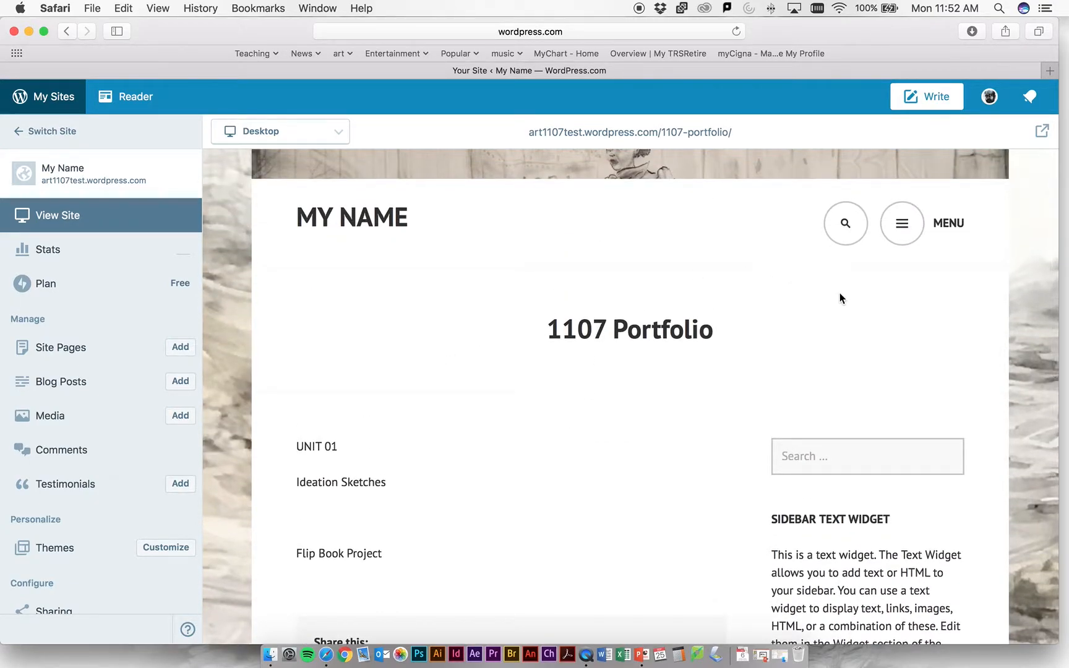
scroll(687, 312, down, 5)
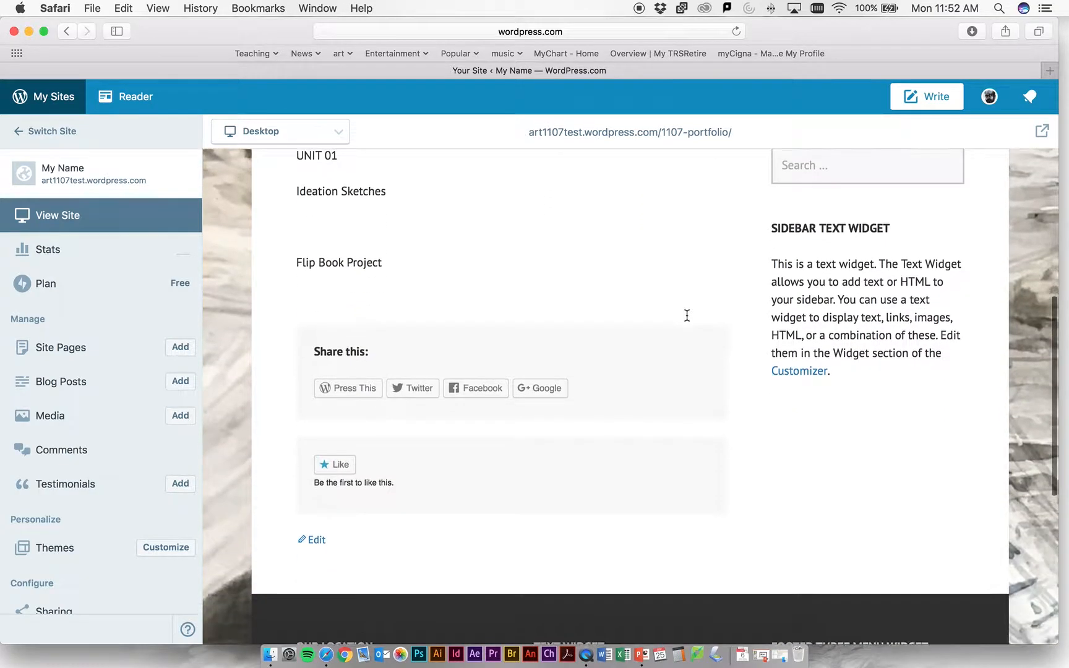
click(314, 515)
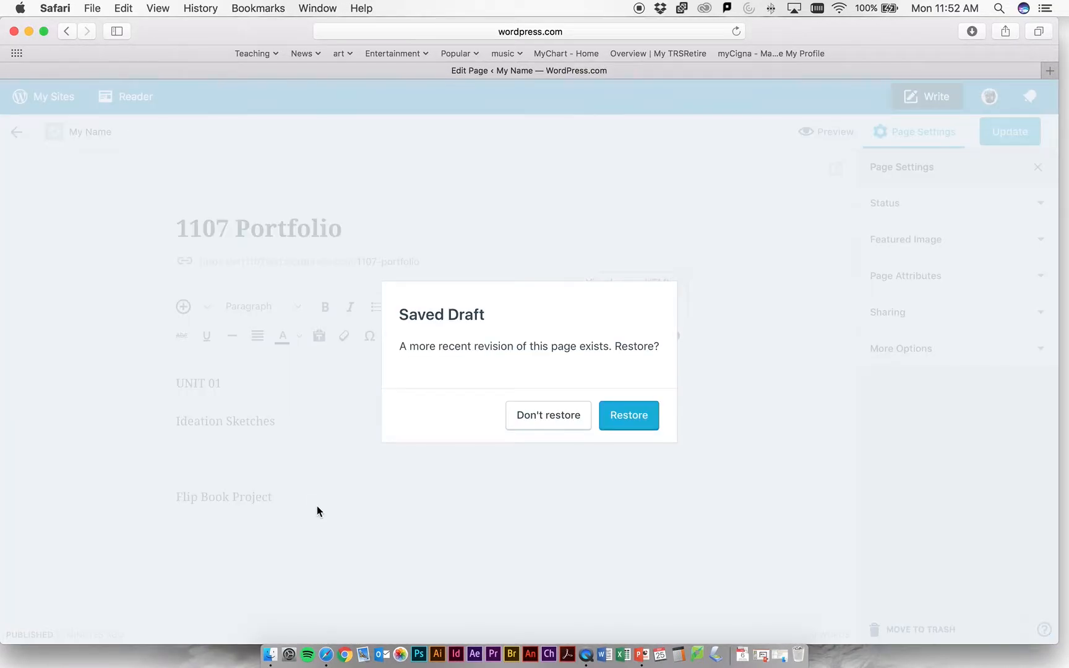
click(582, 428)
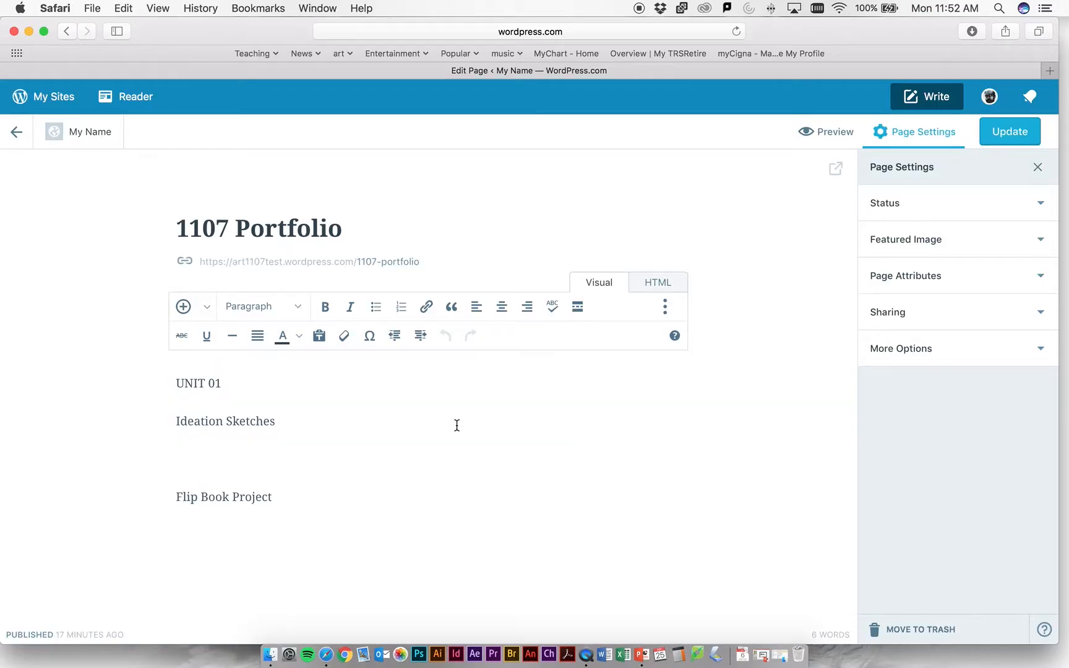
- Format the UNIT 01 line as a bold Heading 1
drag(217, 384, 138, 377)
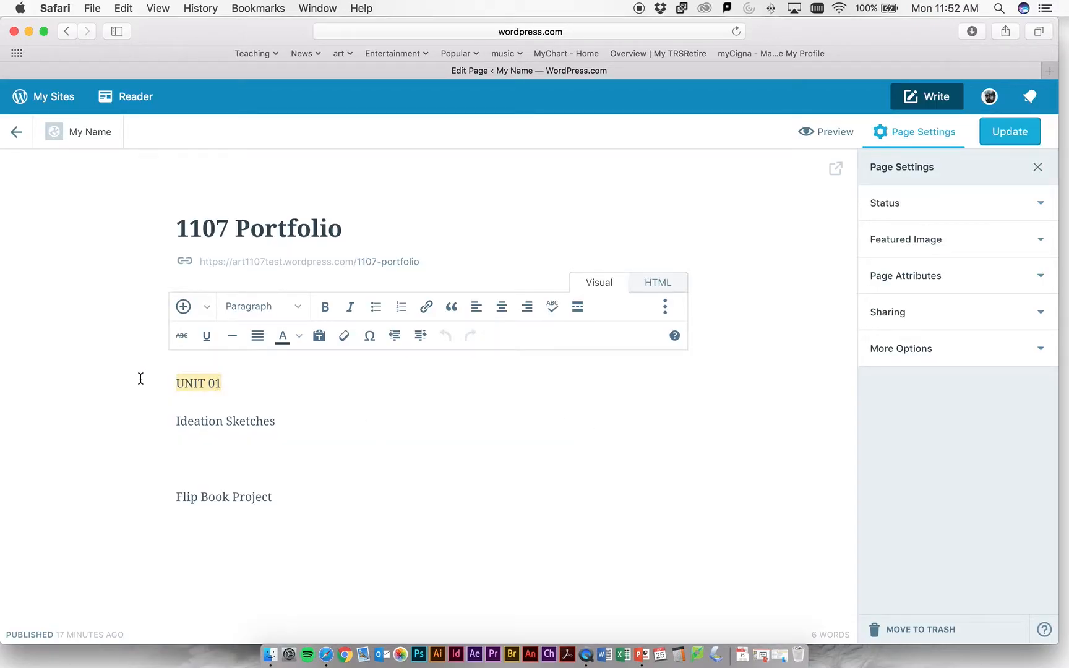
click(324, 306)
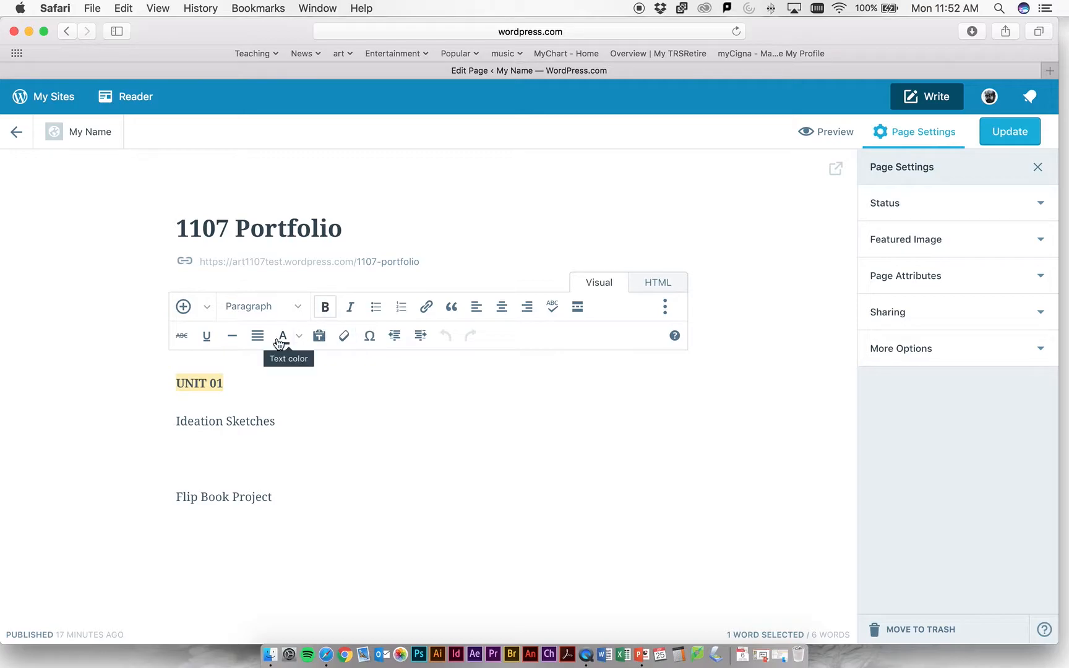
click(296, 307)
click(289, 370)
click(250, 469)
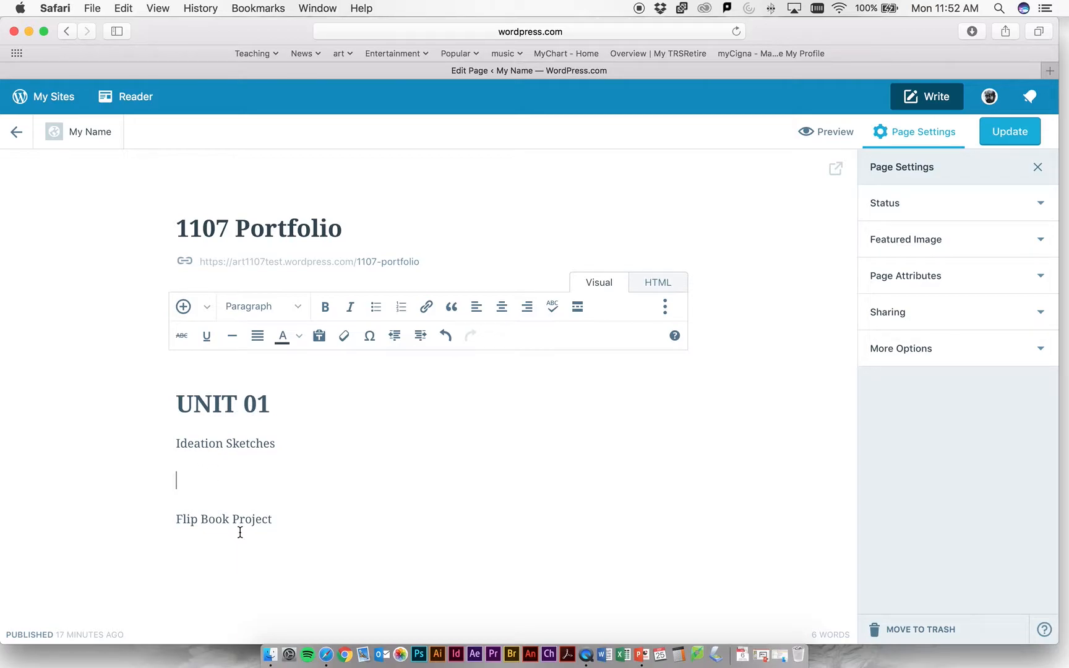
- Duplicate the whole block from UNIT 01 to Flip Book Project beneath the existing text
drag(285, 527, 125, 402)
key(super+c)
click(241, 579)
key(super+v)
- Rename the copied block's heading to UNIT 02 and add a blank line above it
click(270, 562)
key(BackSpace)
text(2)
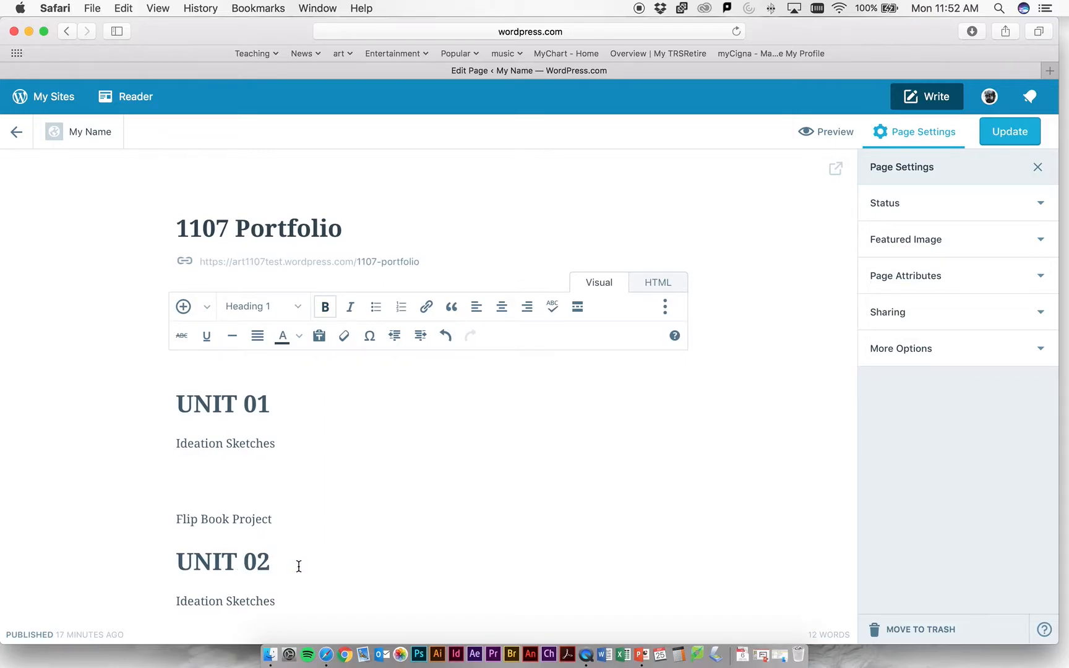
scroll(298, 567, down, 2)
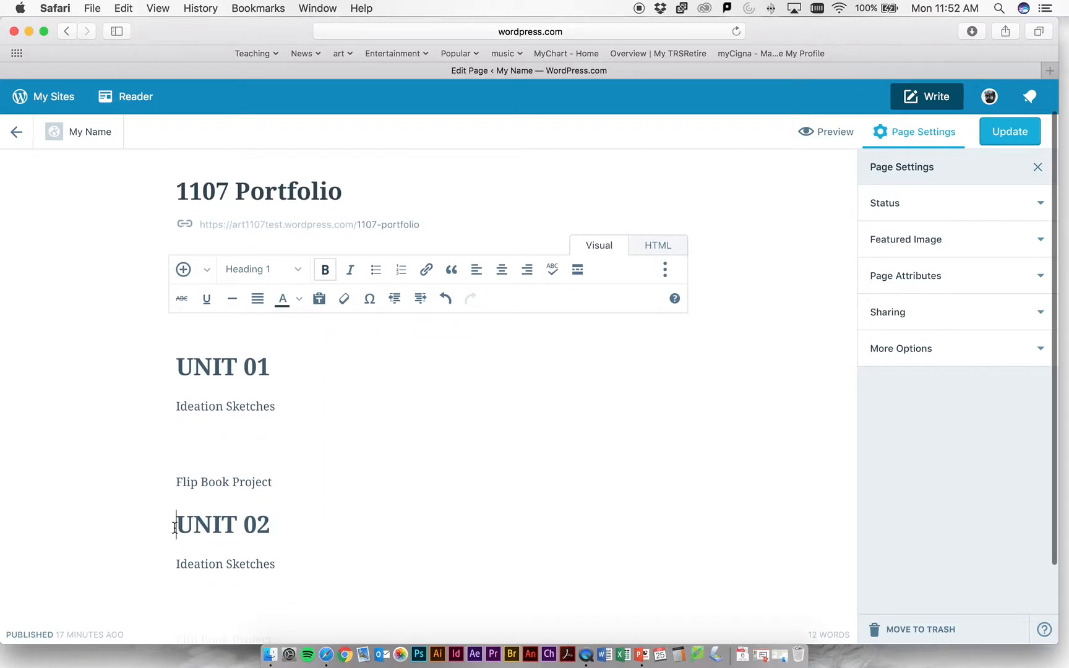
key(Return)
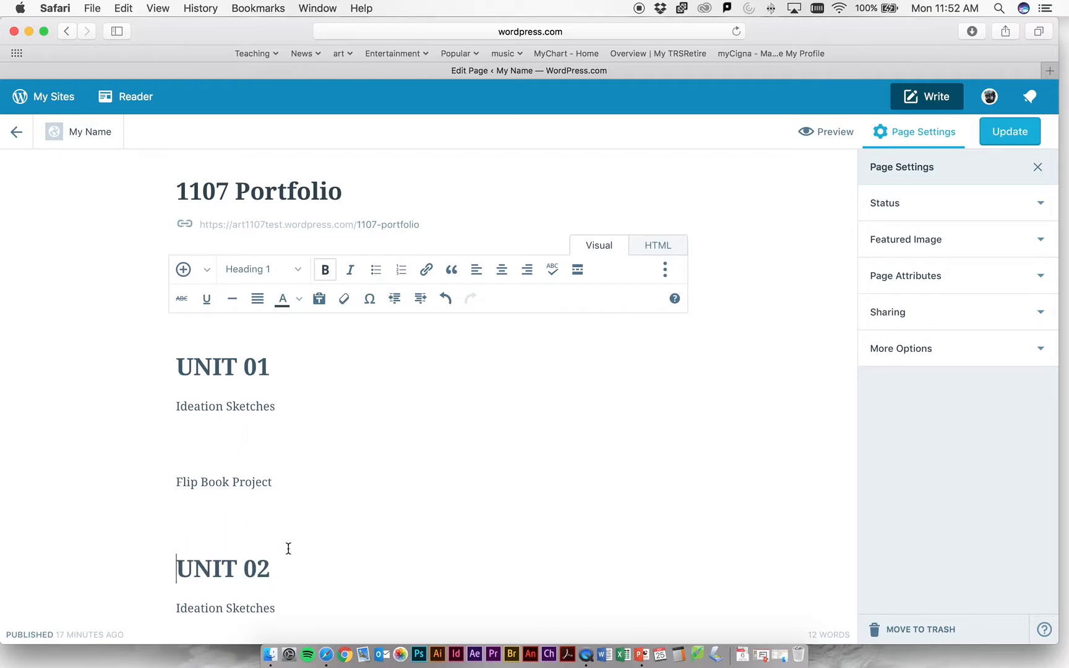
- Insert the media library picture of the three bearded faces on the blank line below UNIT 01's Ideation Sketches
scroll(284, 564, down, 1)
click(194, 409)
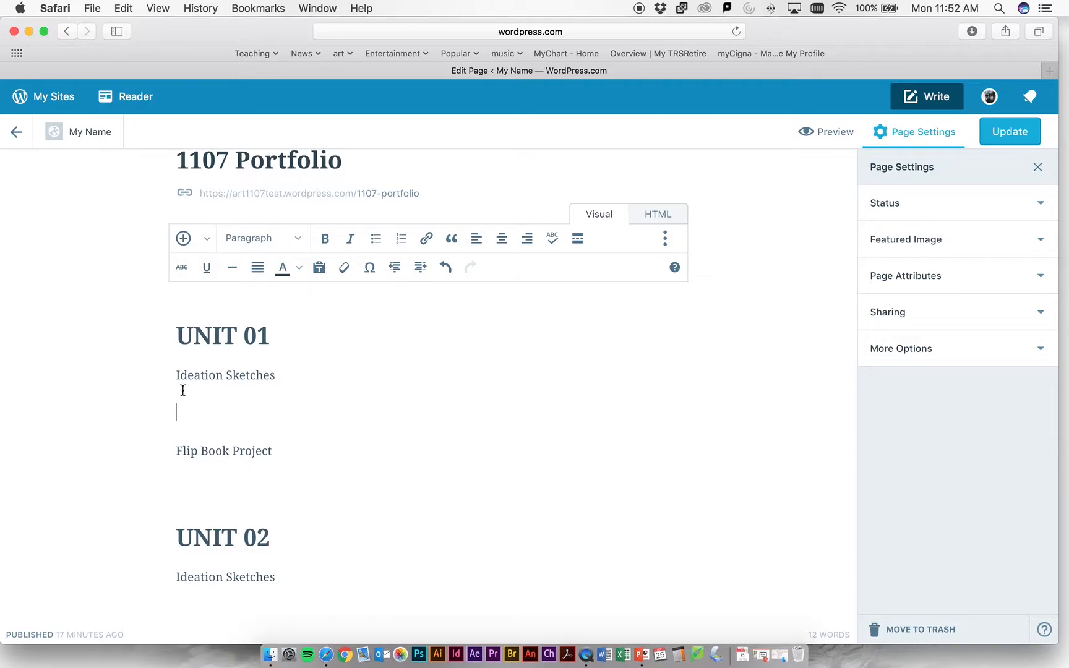
scroll(209, 242, down, 1)
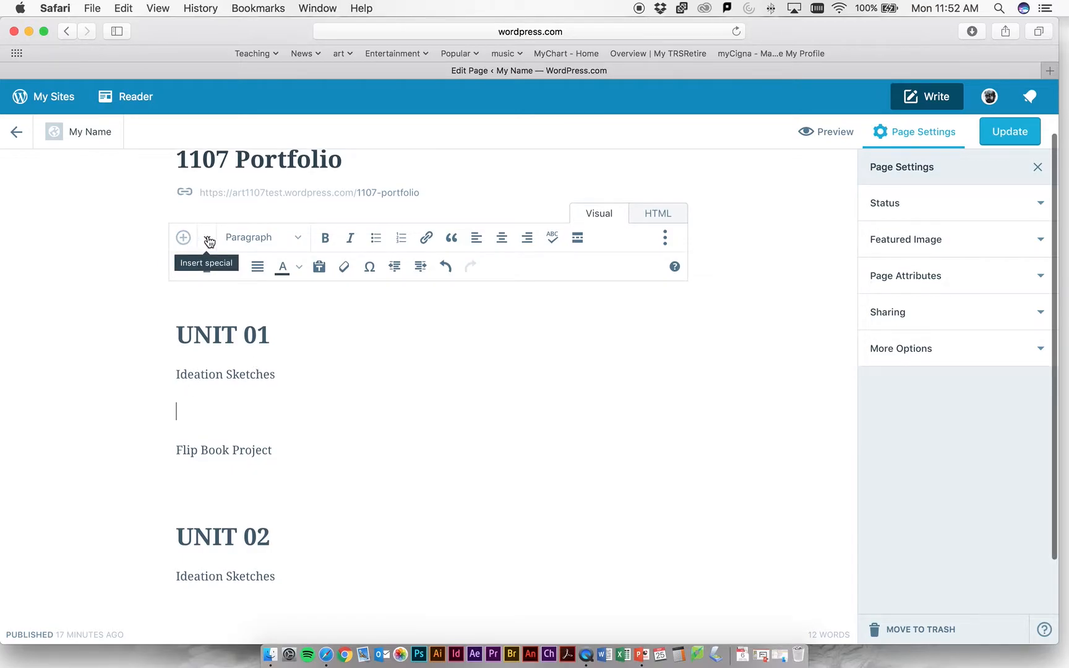
click(209, 242)
click(213, 268)
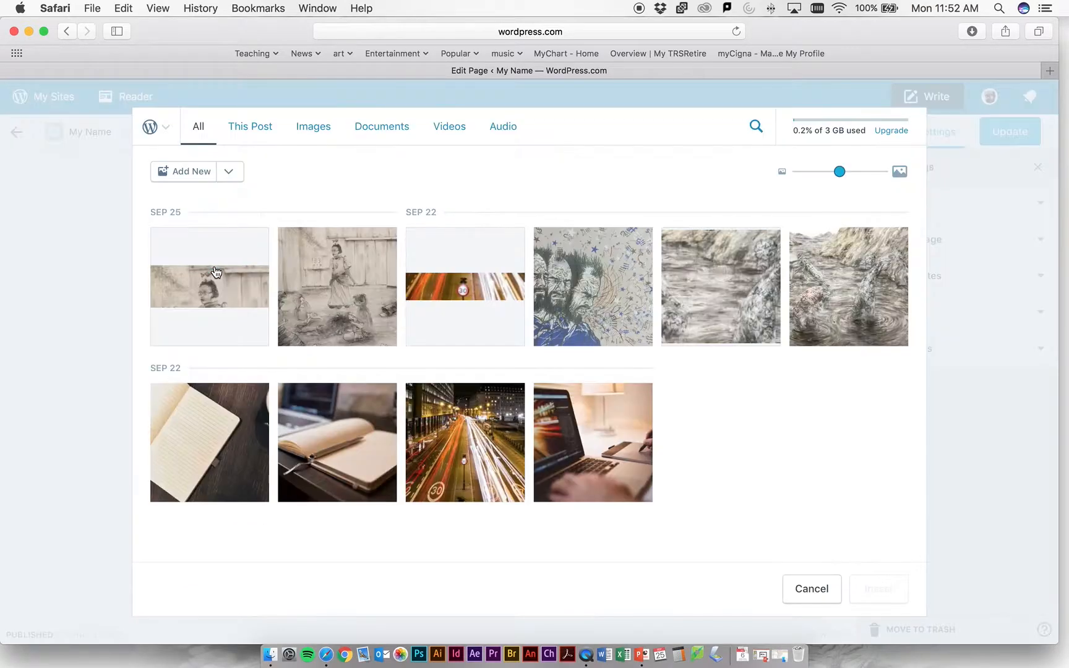
click(554, 291)
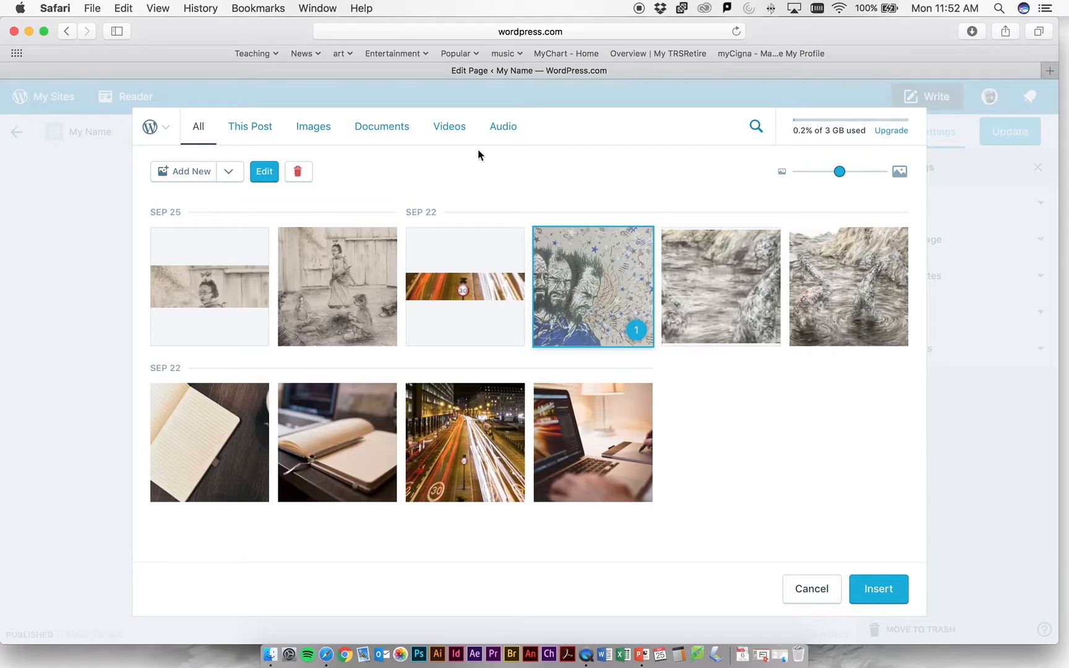
click(878, 590)
scroll(349, 369, down, 5)
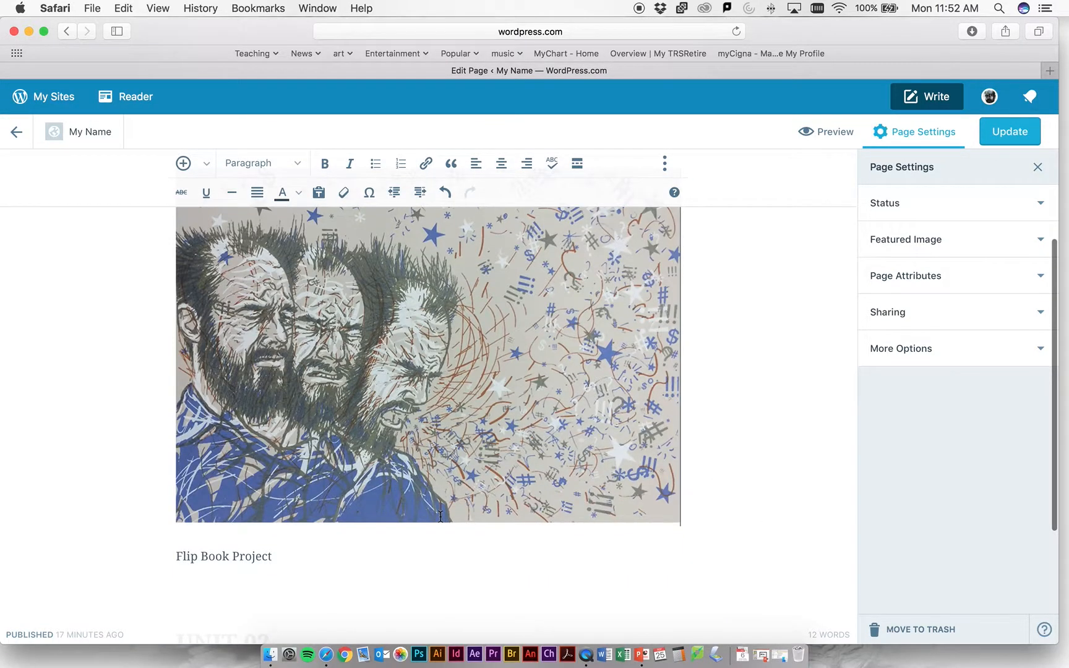
scroll(349, 370, up, 3)
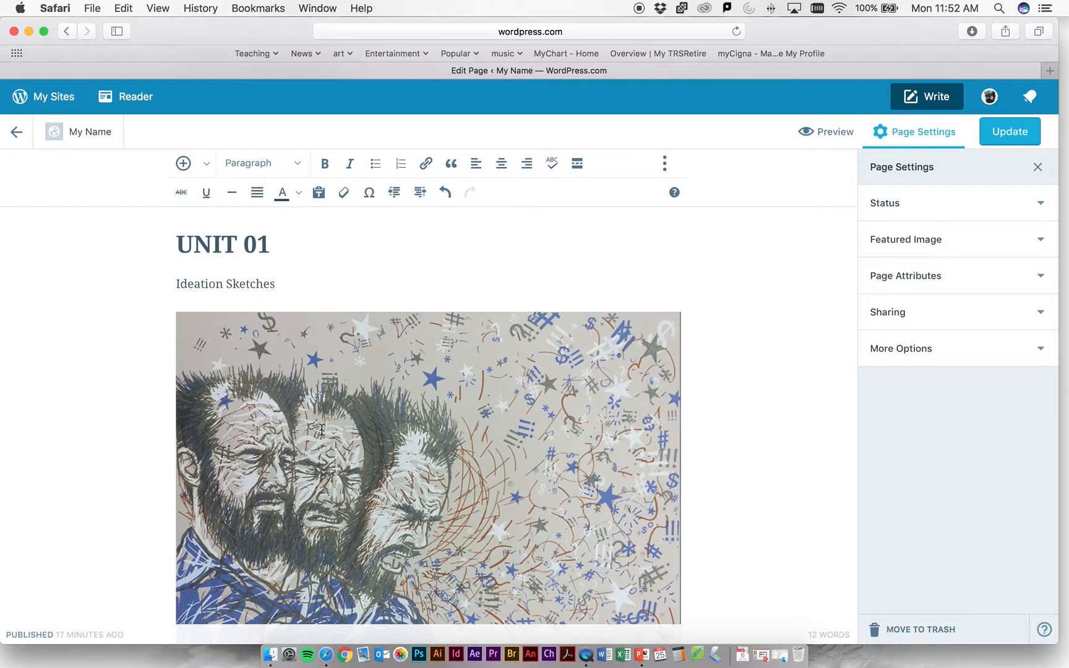
- Insert the full drawing of the crowned girl at the fence from the media library below UNIT 01's Flip Book Project
scroll(459, 525, down, 5)
scroll(501, 567, down, 2)
click(234, 484)
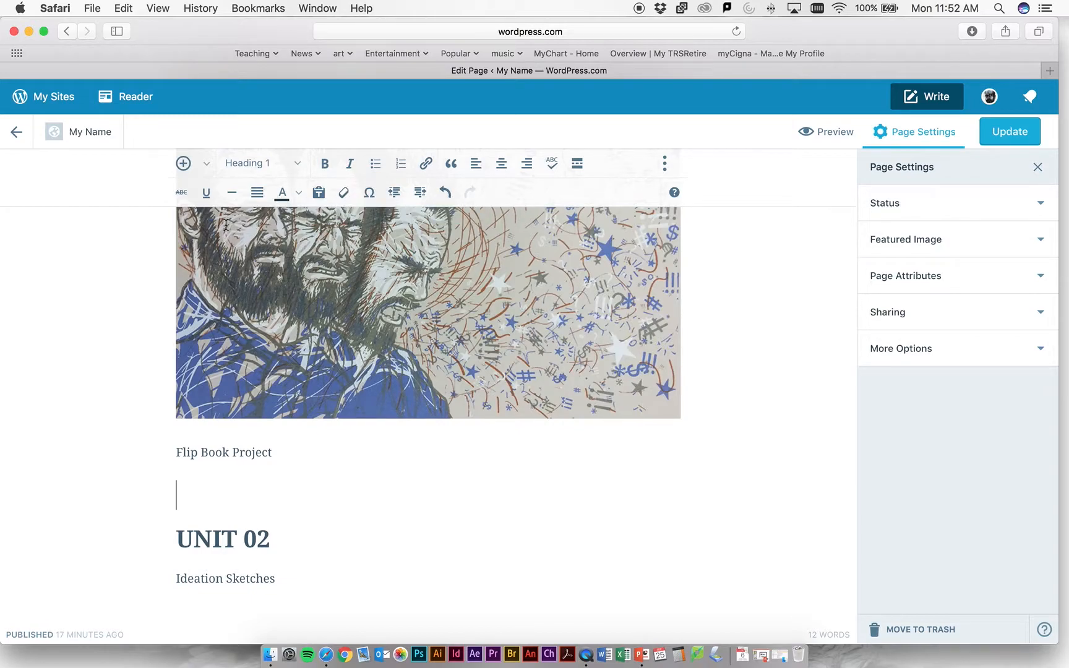
scroll(228, 358, up, 1)
scroll(228, 358, up, 15)
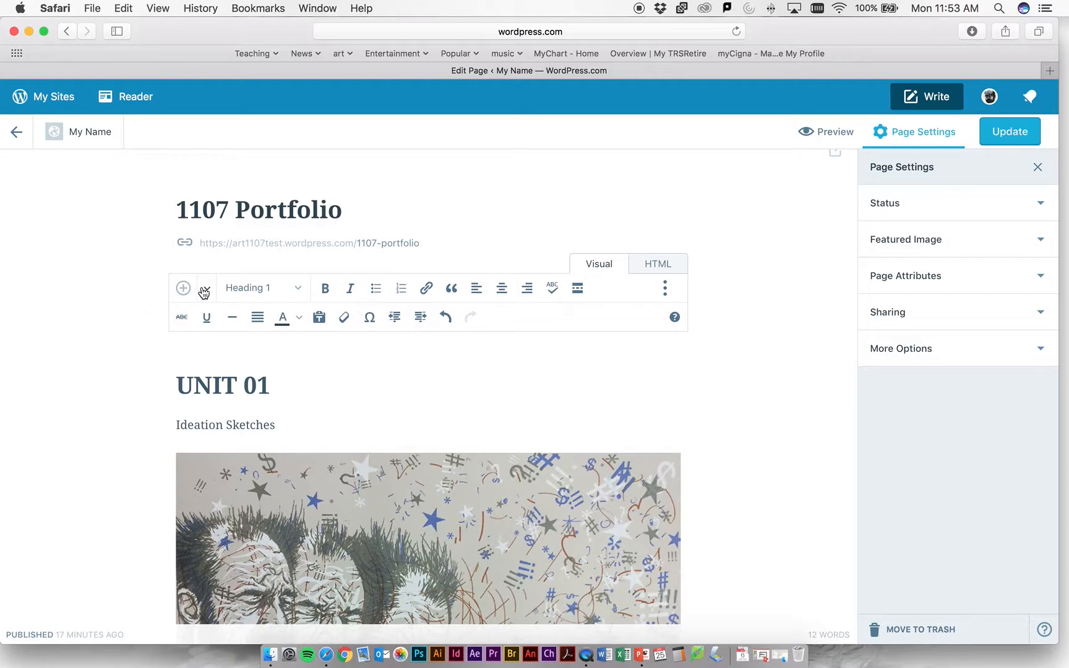
click(204, 290)
click(213, 321)
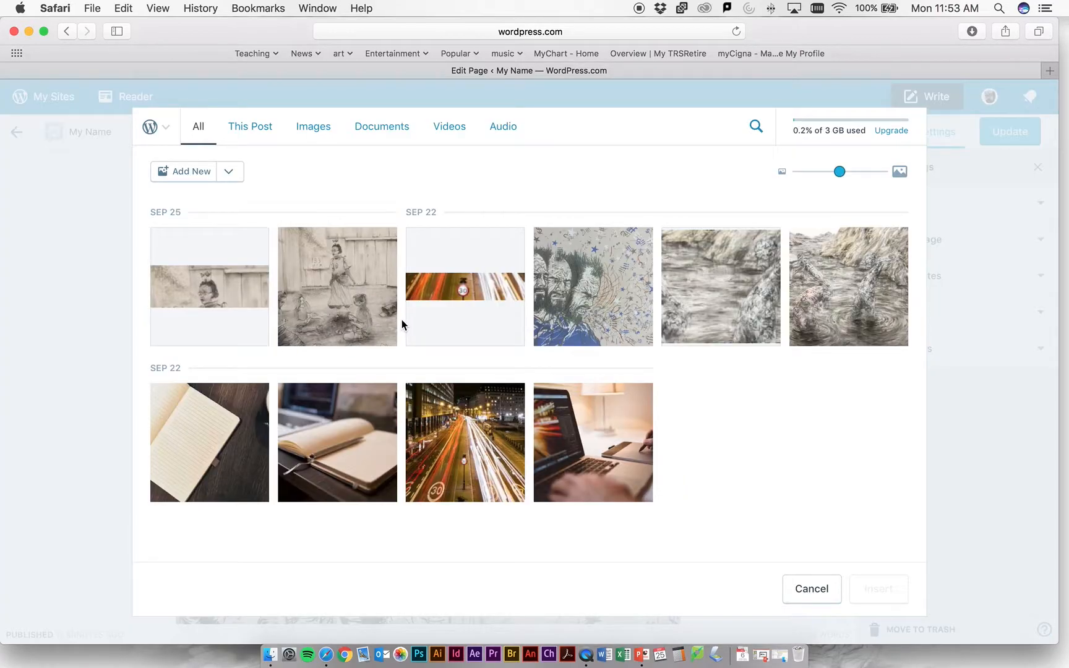
click(355, 319)
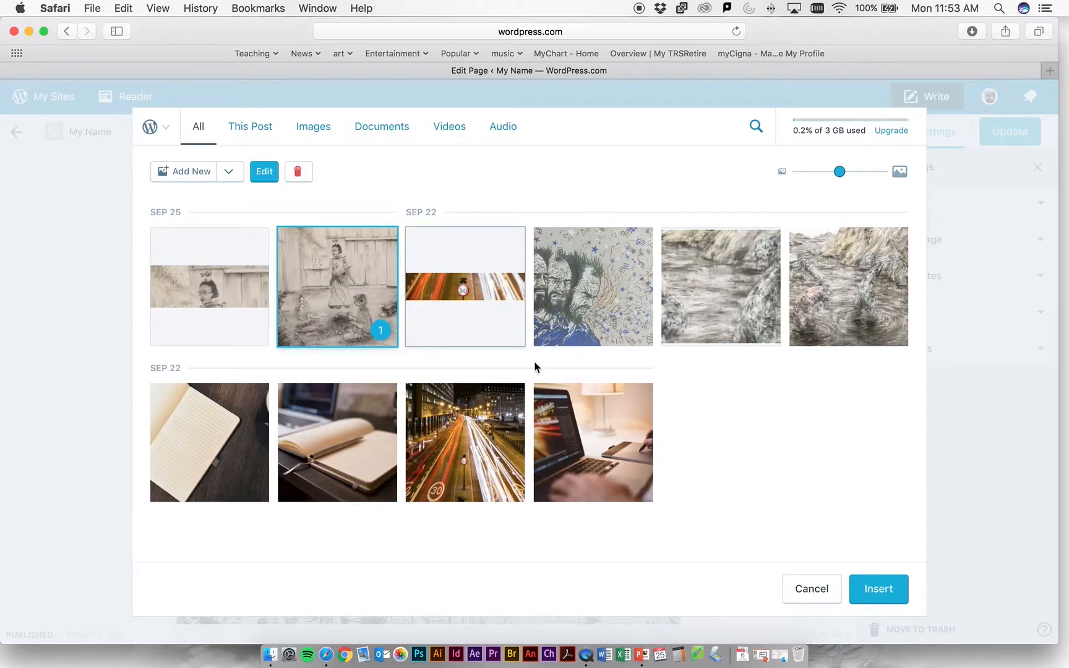
click(878, 588)
scroll(418, 436, down, 10)
scroll(417, 436, up, 4)
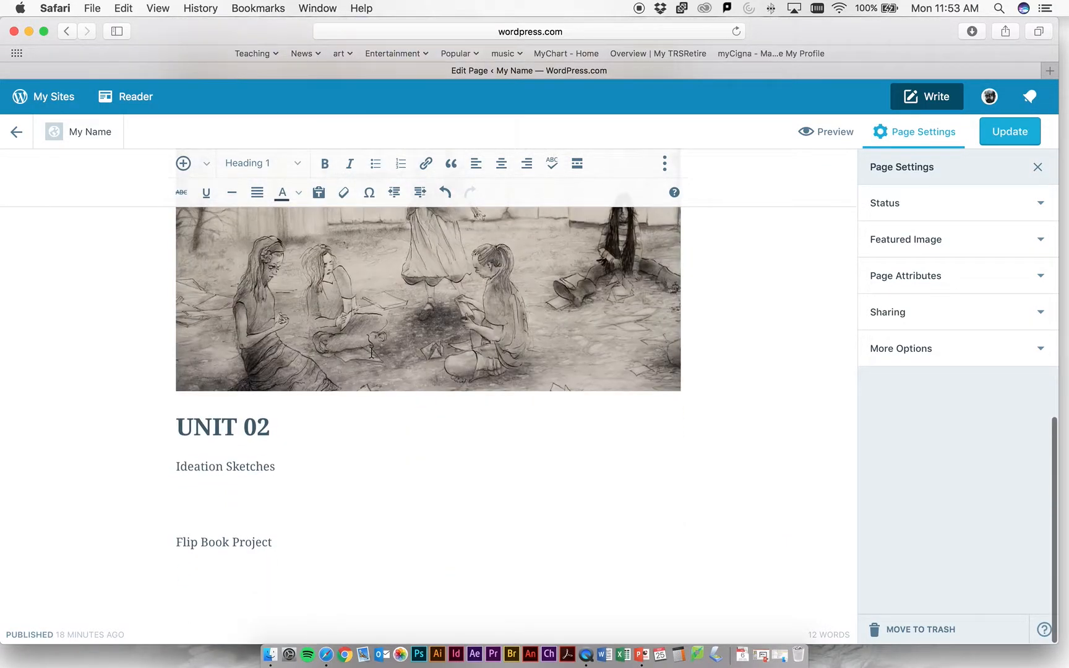
scroll(413, 479, down, 4)
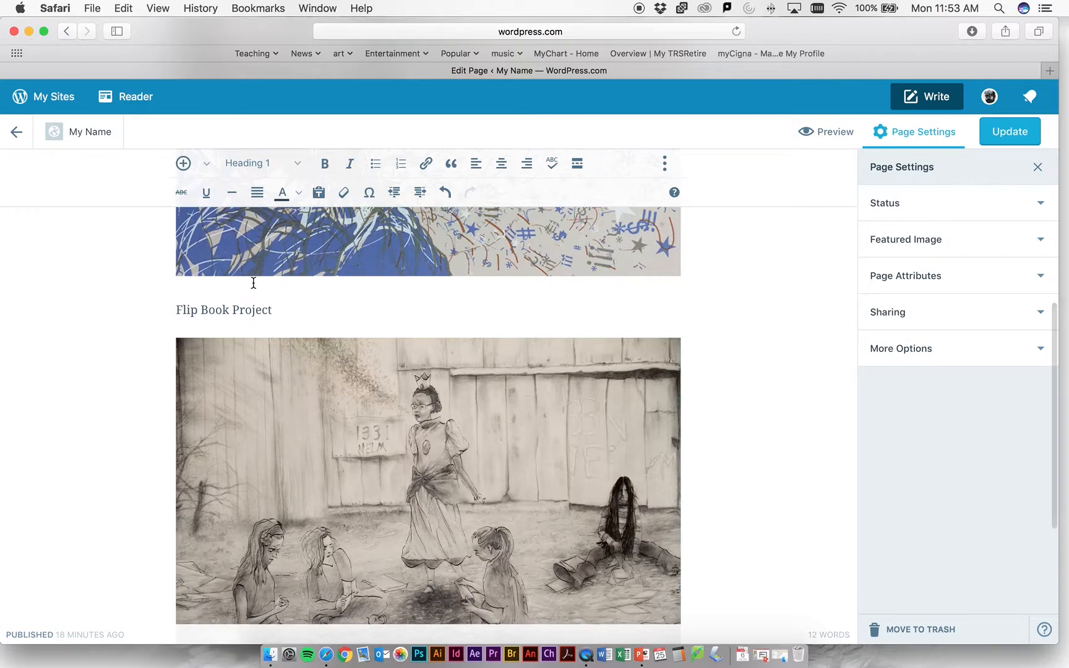
- Enter the text "/prgi" directly above the crowned girl drawing and format it as Paragraph
scroll(254, 282, down, 3)
click(218, 533)
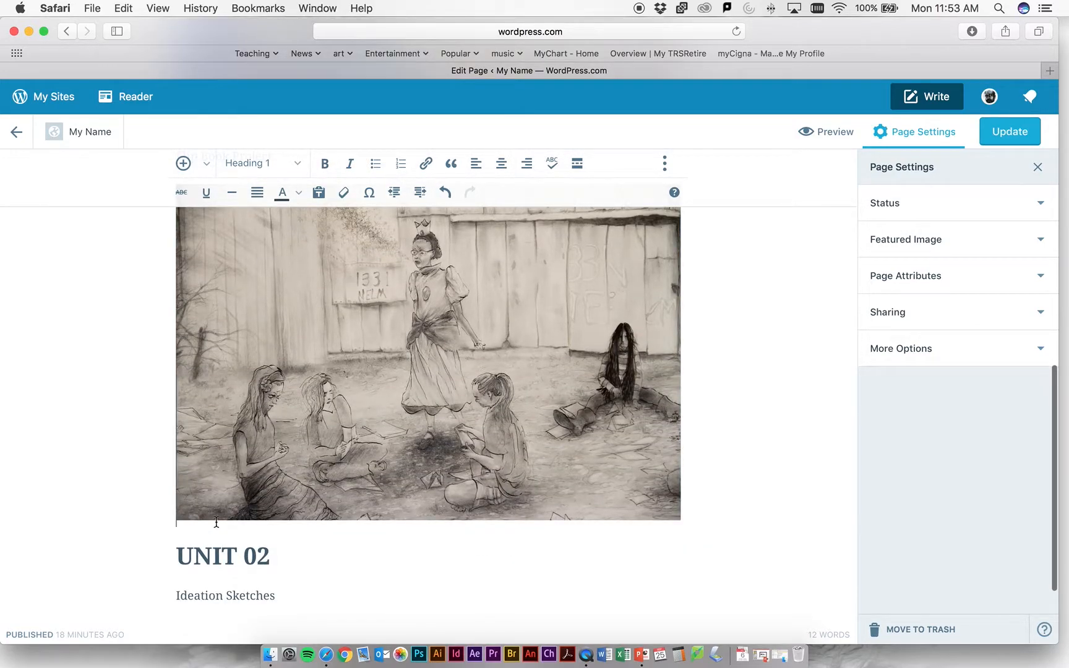
scroll(835, 470, up, 1)
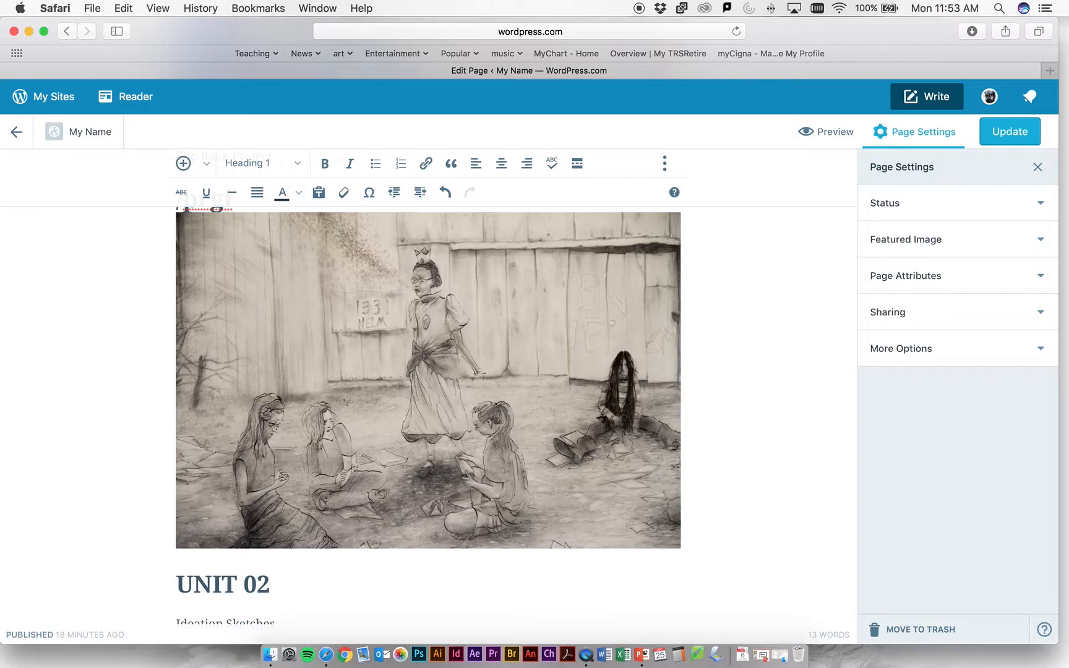
scroll(814, 450, up, 2)
scroll(814, 450, up, 2)
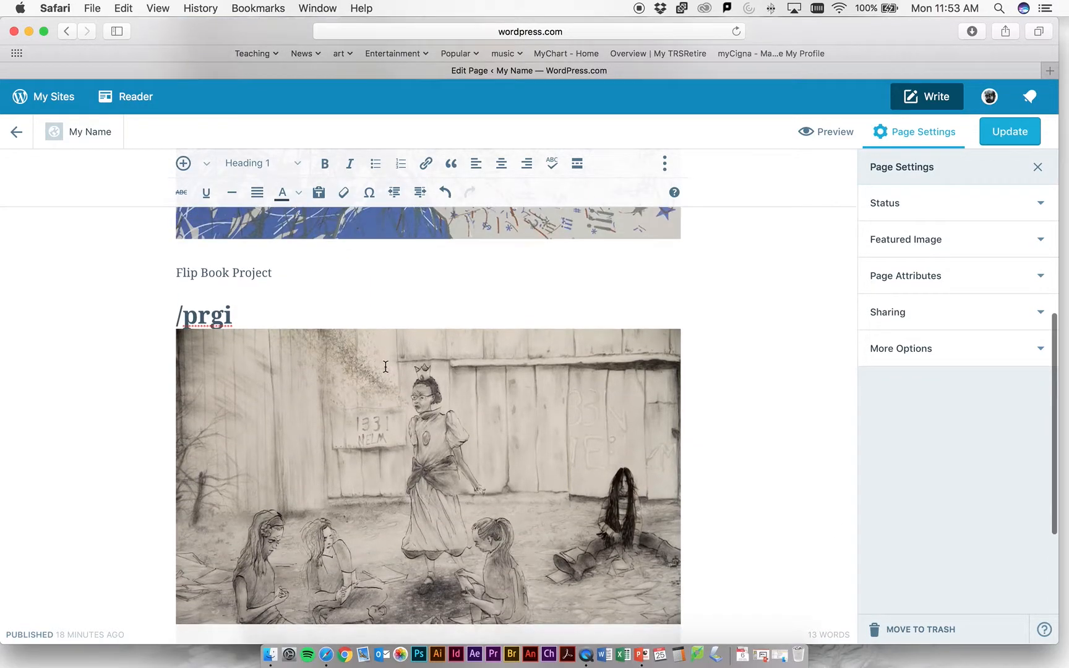
scroll(273, 318, up, 5)
drag(246, 525, 152, 515)
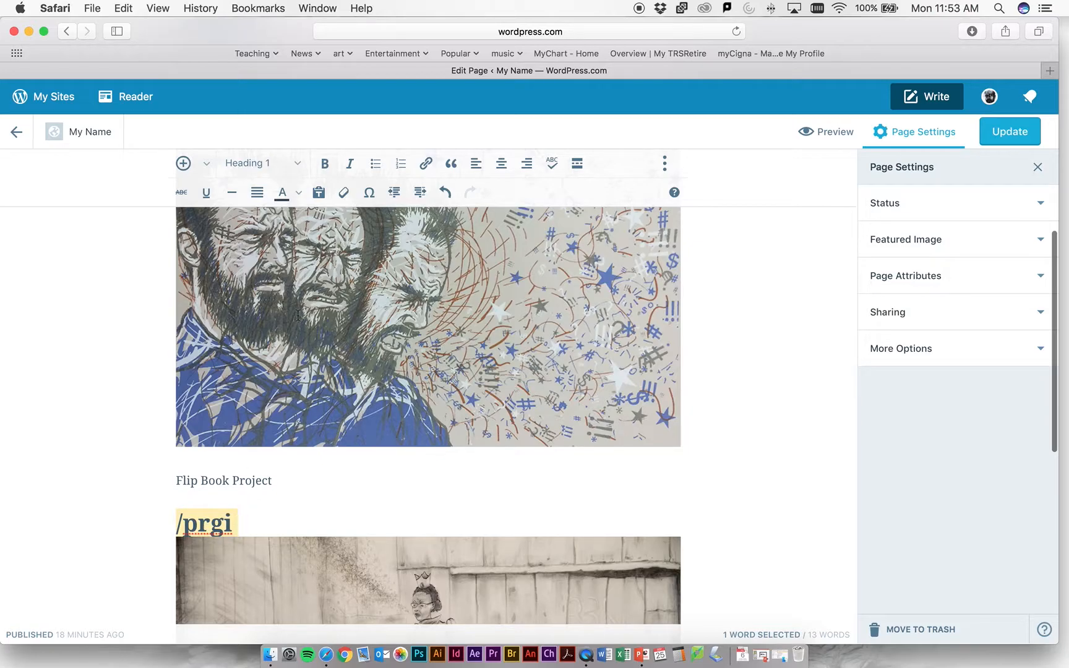
click(277, 164)
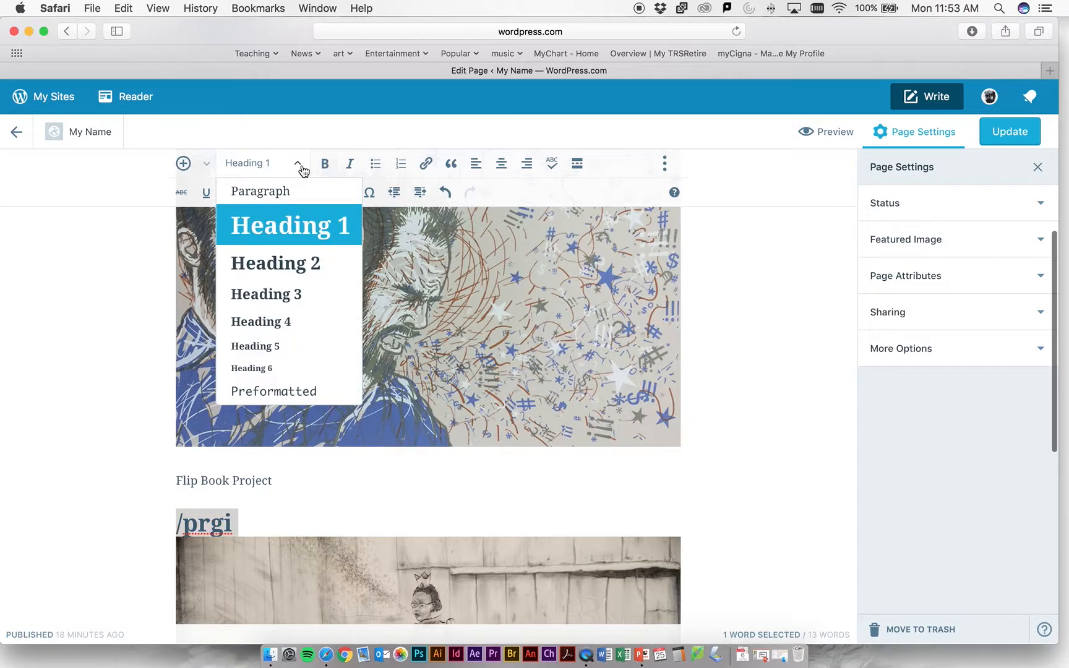
click(299, 205)
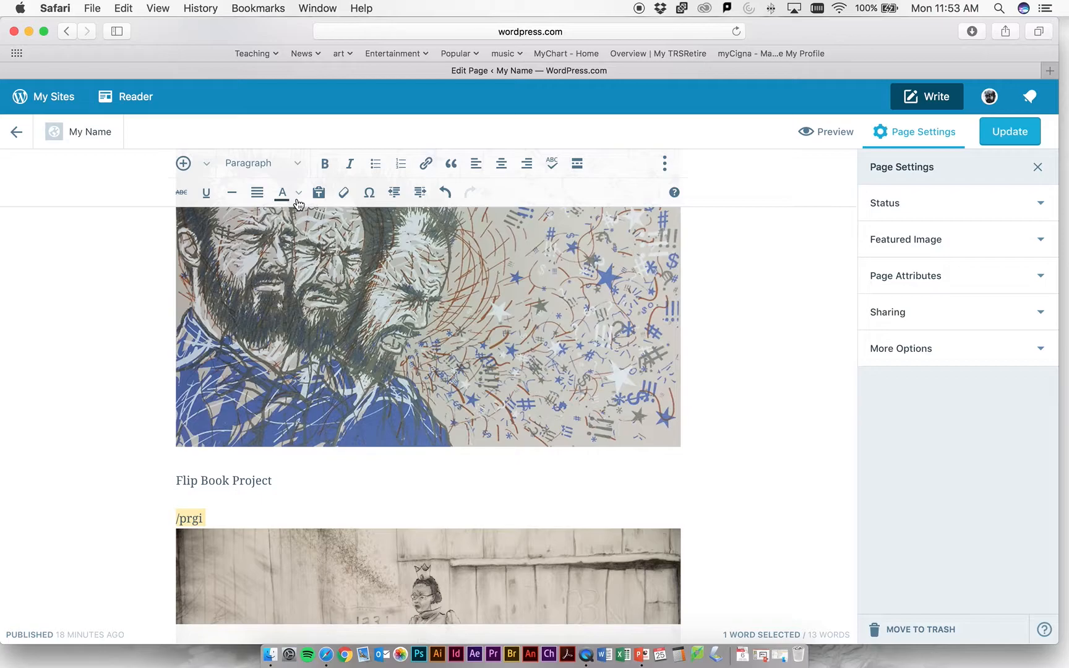
- Try bold and italic formatting on UNIT 01's Flip Book Project line
drag(280, 480, 160, 461)
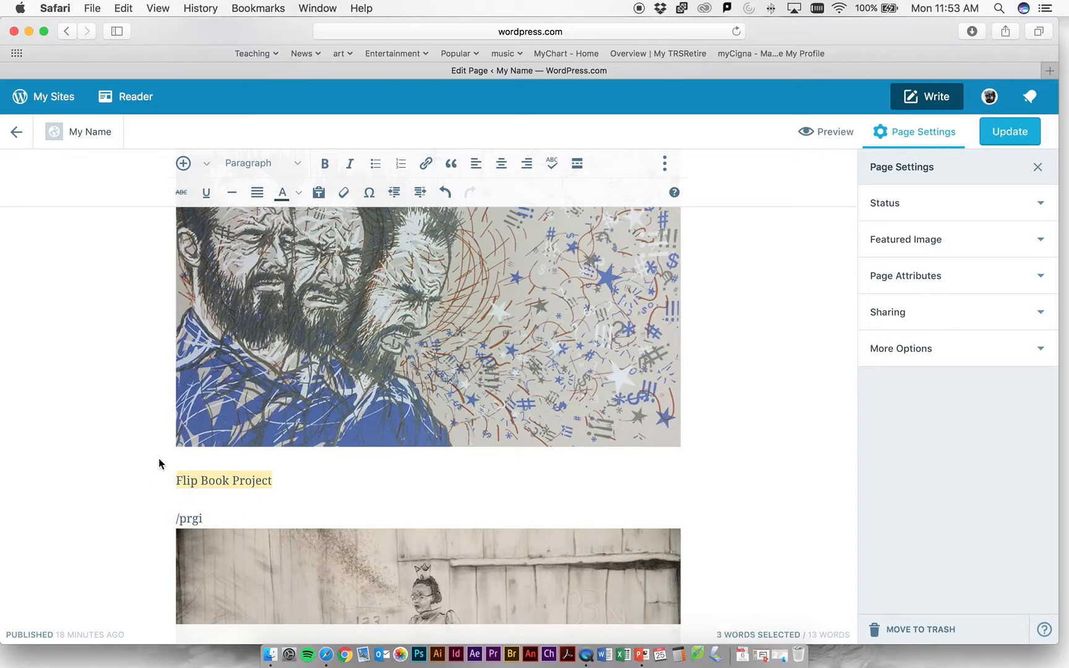
click(325, 165)
click(351, 165)
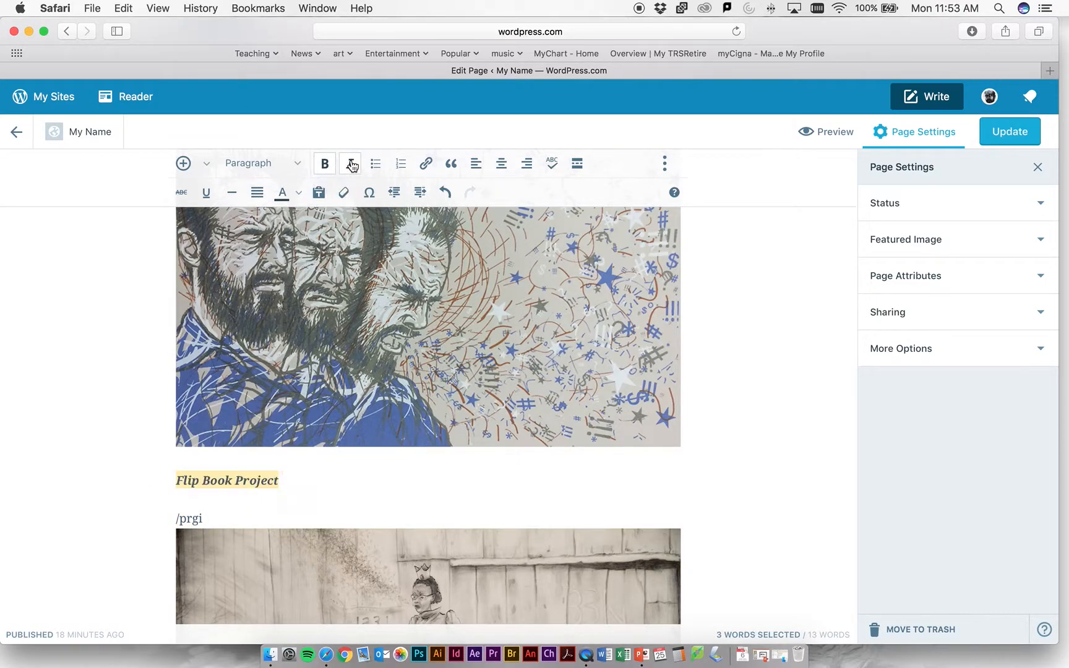
click(351, 164)
click(326, 165)
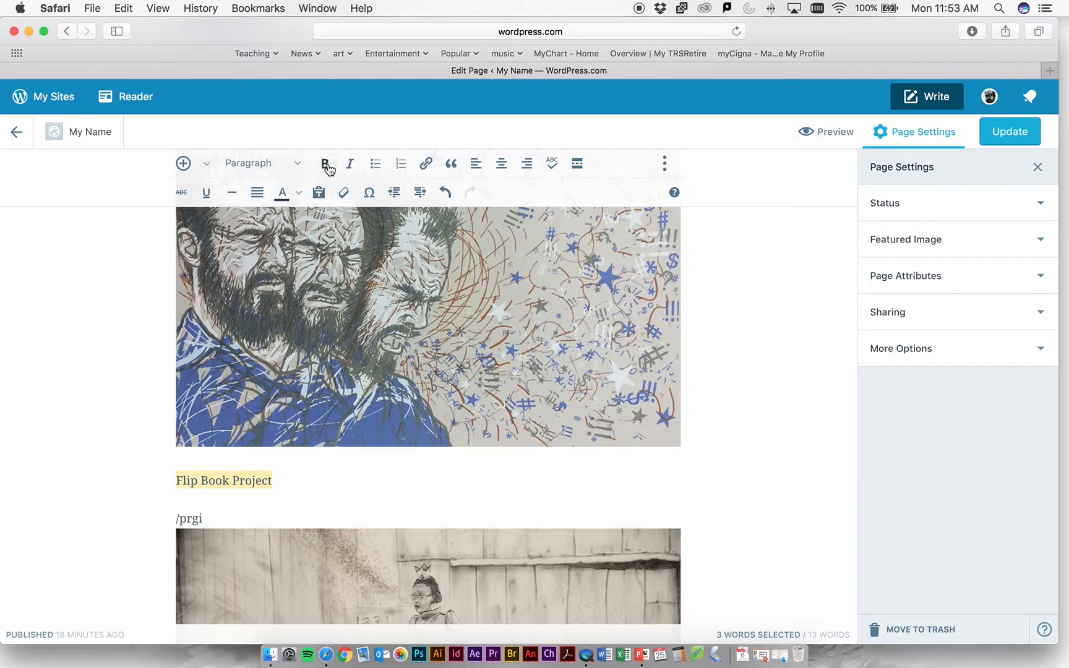
scroll(265, 377, up, 1)
scroll(264, 377, up, 5)
scroll(358, 464, down, 5)
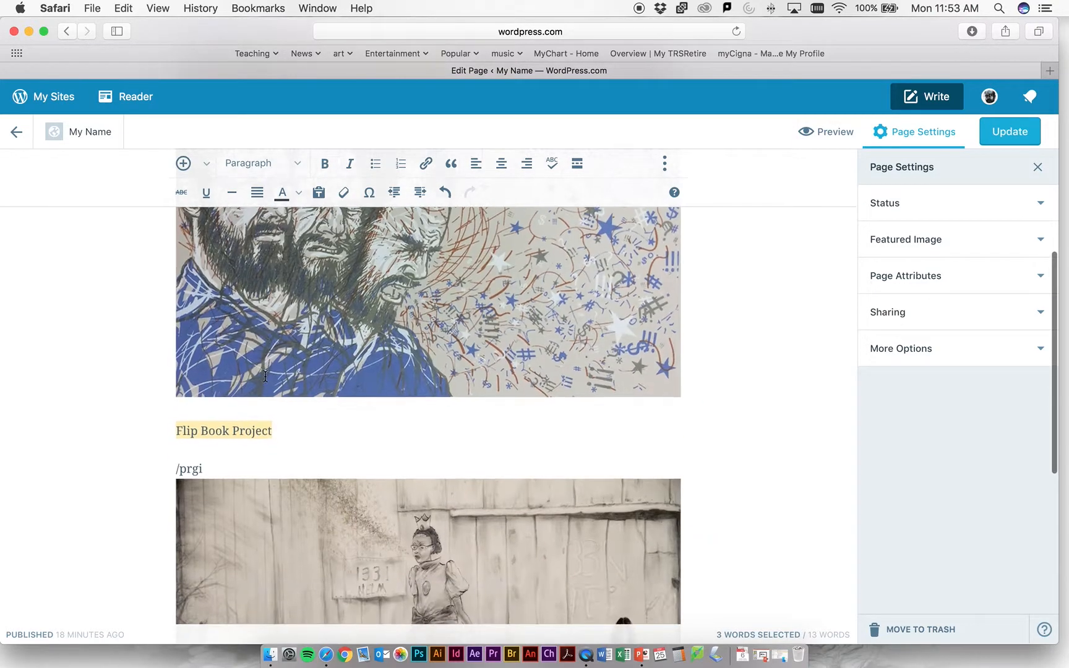
click(358, 463)
scroll(357, 462, down, 1)
scroll(358, 461, down, 5)
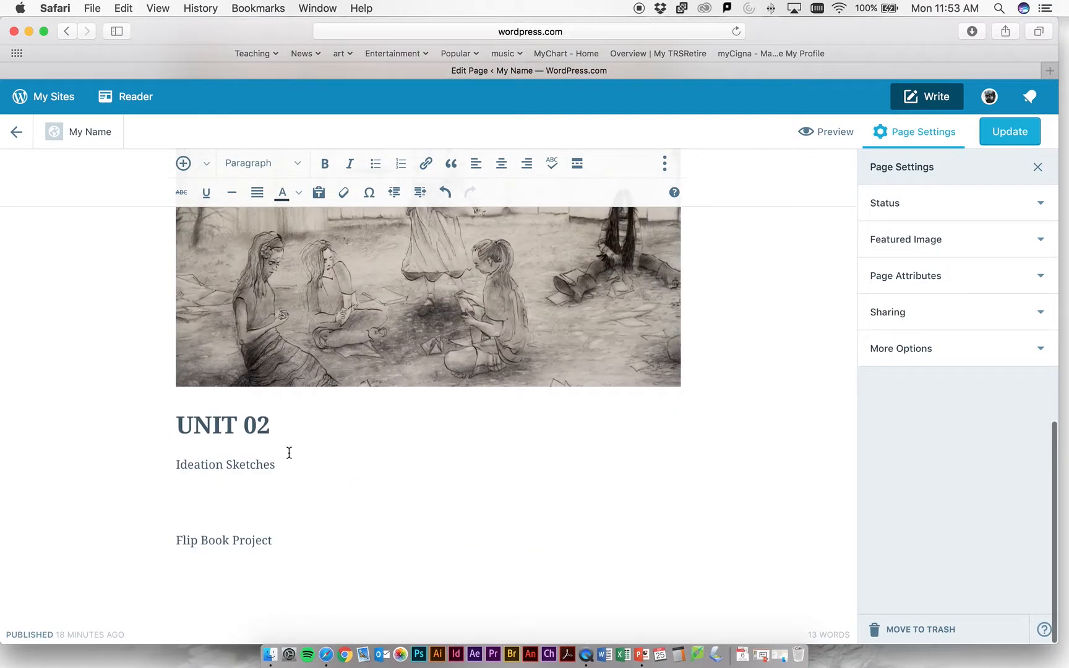
- Preview the 1107 Portfolio page in the tablet layout, examine its navigation menu and content, and close the preview
scroll(354, 249, up, 6)
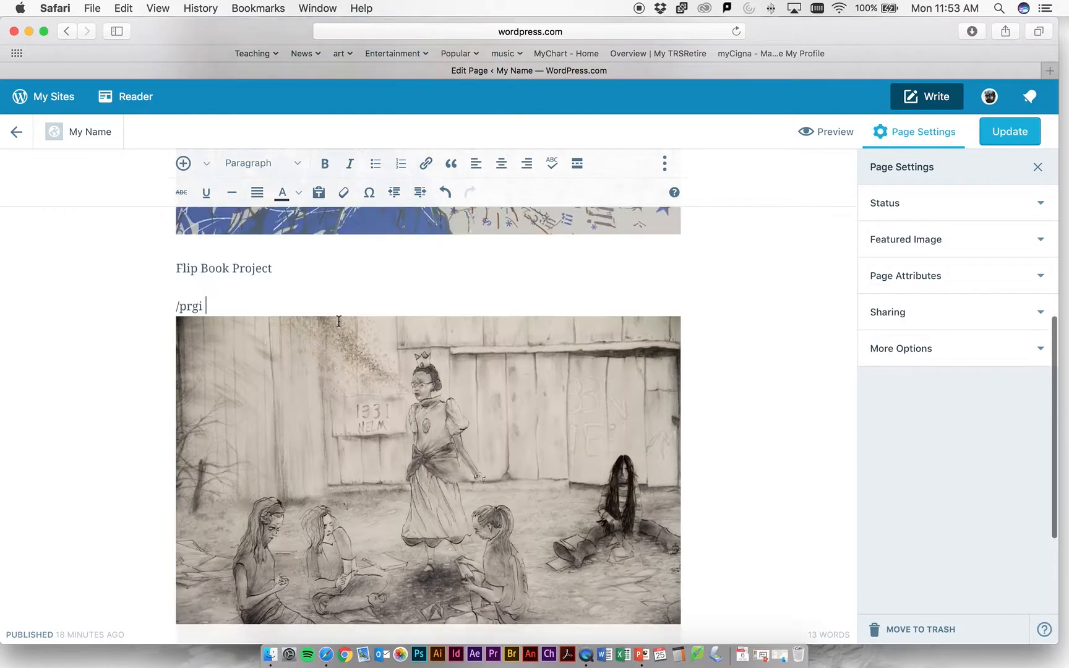
scroll(397, 303, up, 7)
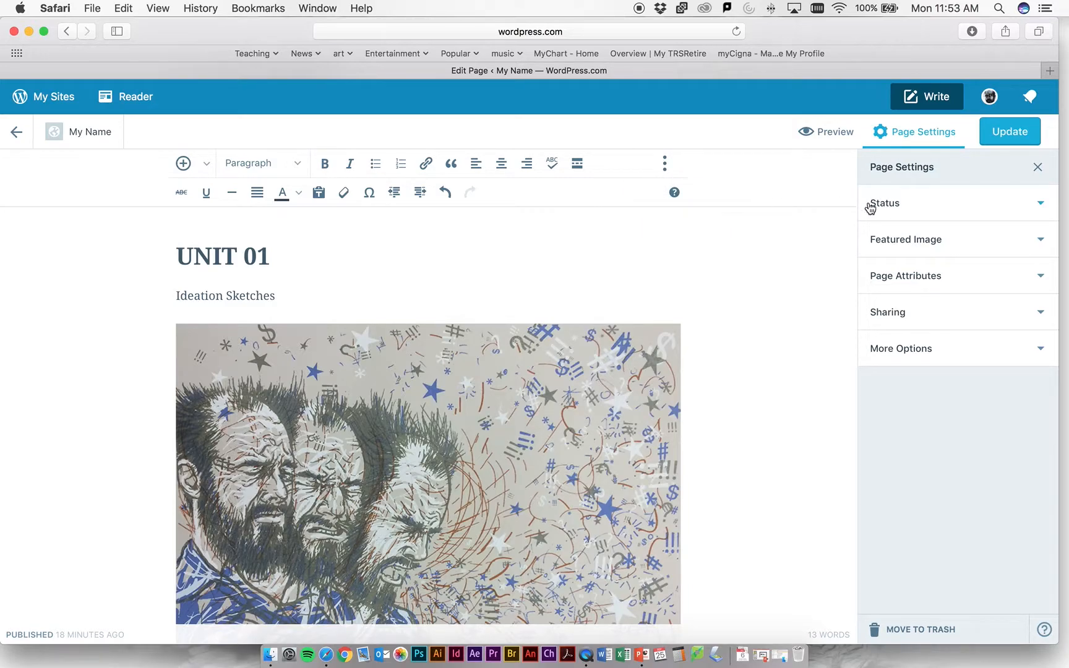
scroll(694, 198, up, 3)
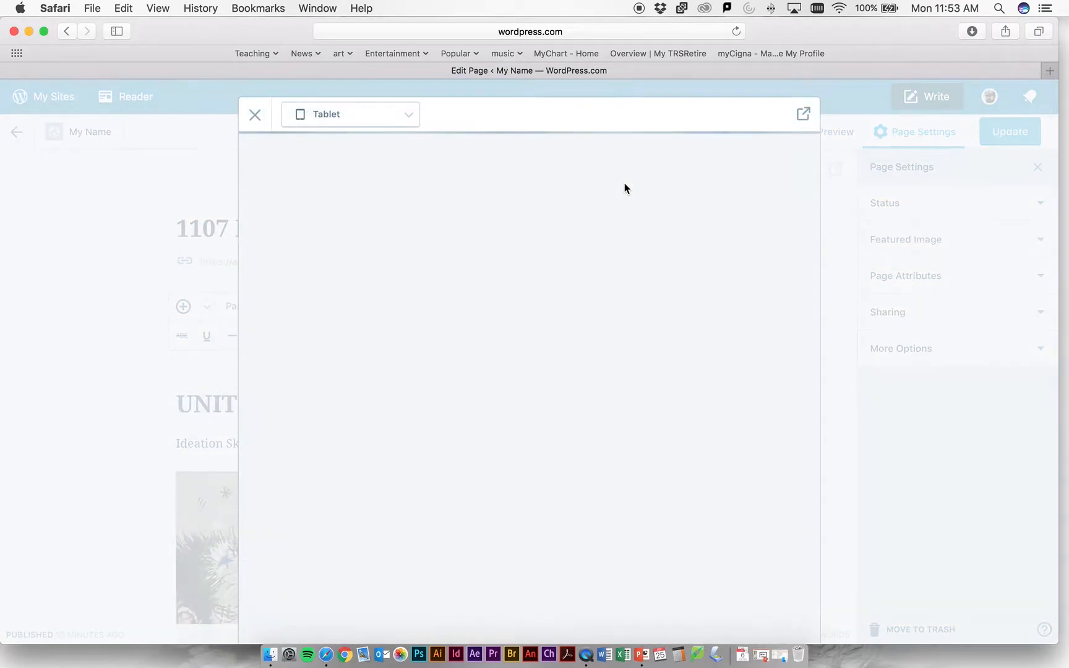
click(716, 249)
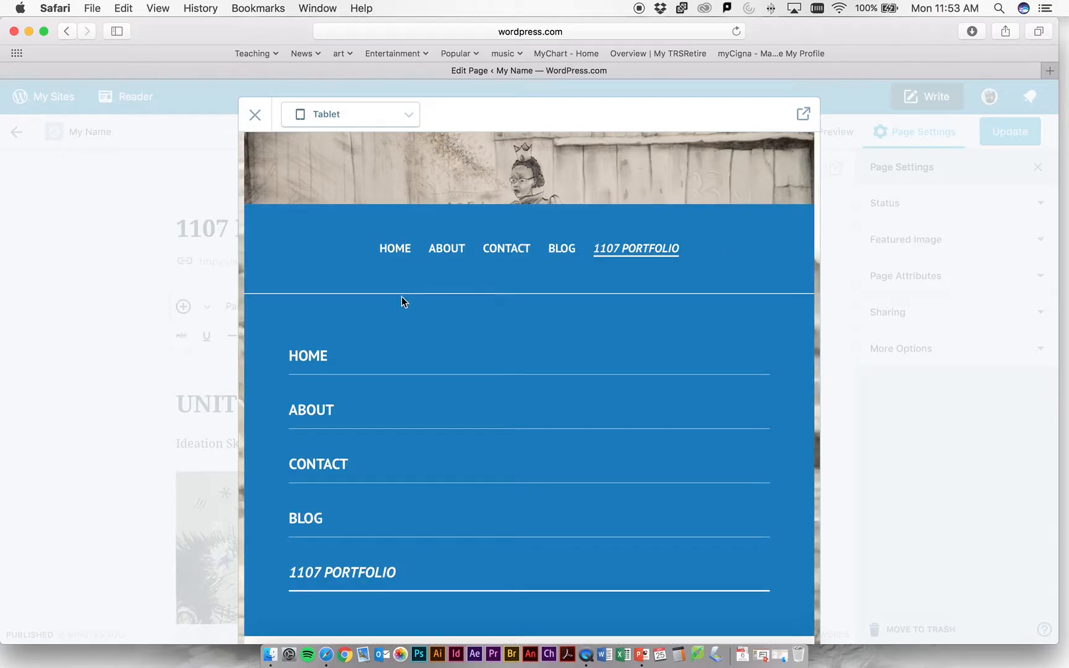
click(632, 248)
scroll(498, 314, down, 5)
scroll(496, 314, up, 5)
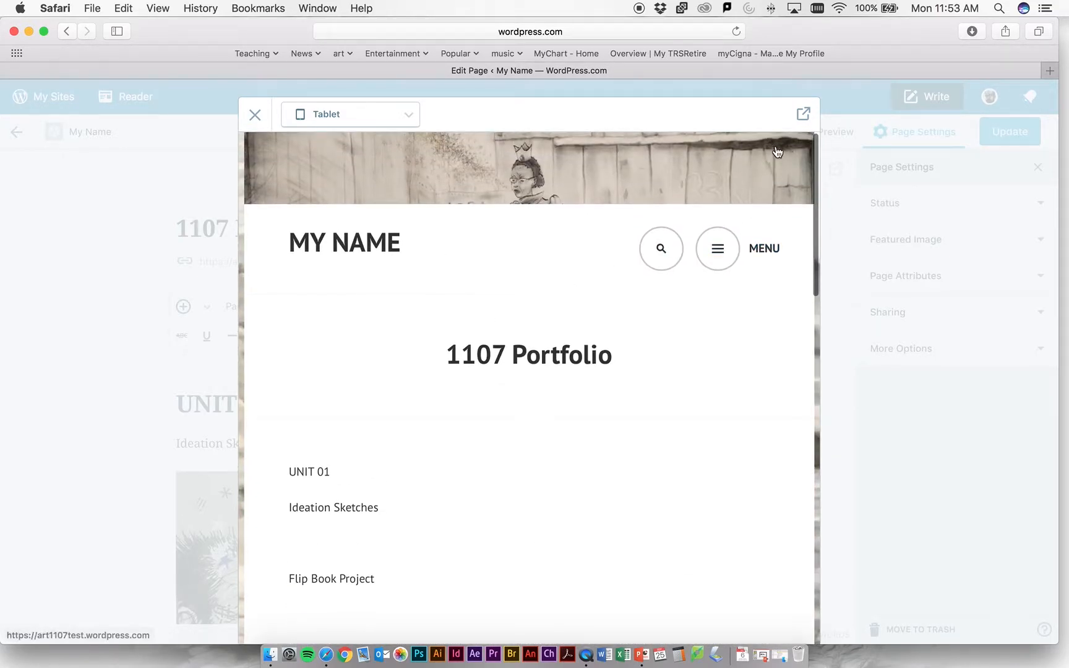
click(244, 112)
scroll(672, 201, down, 4)
scroll(673, 200, up, 4)
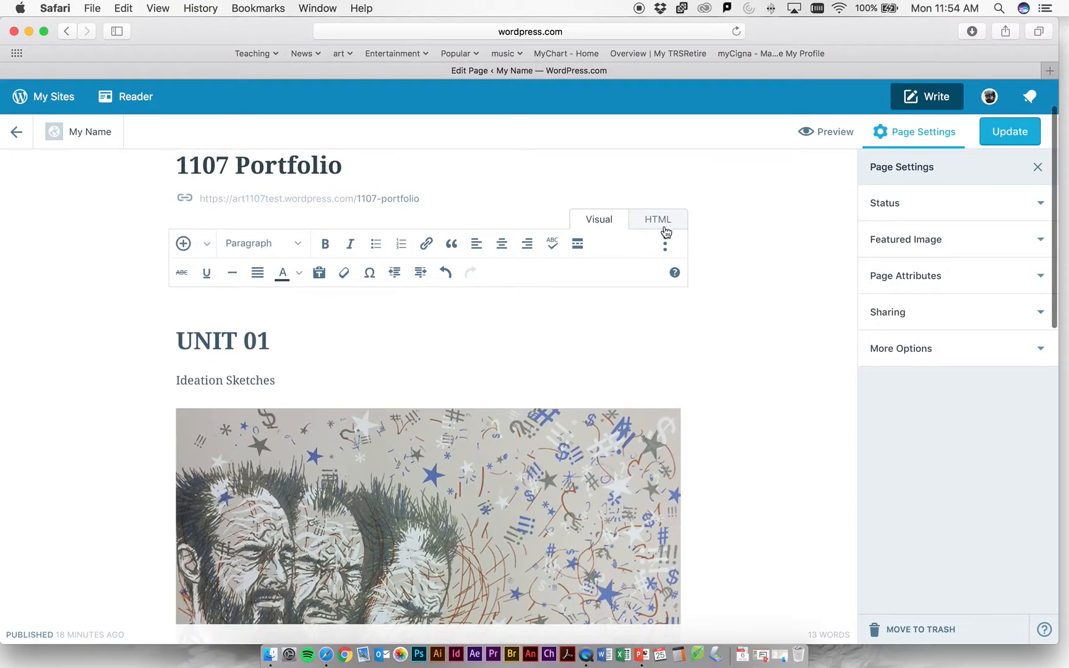
- Review the headings, project labels and images of UNIT 01 and UNIT 02 in the page editor
scroll(453, 246, down, 10)
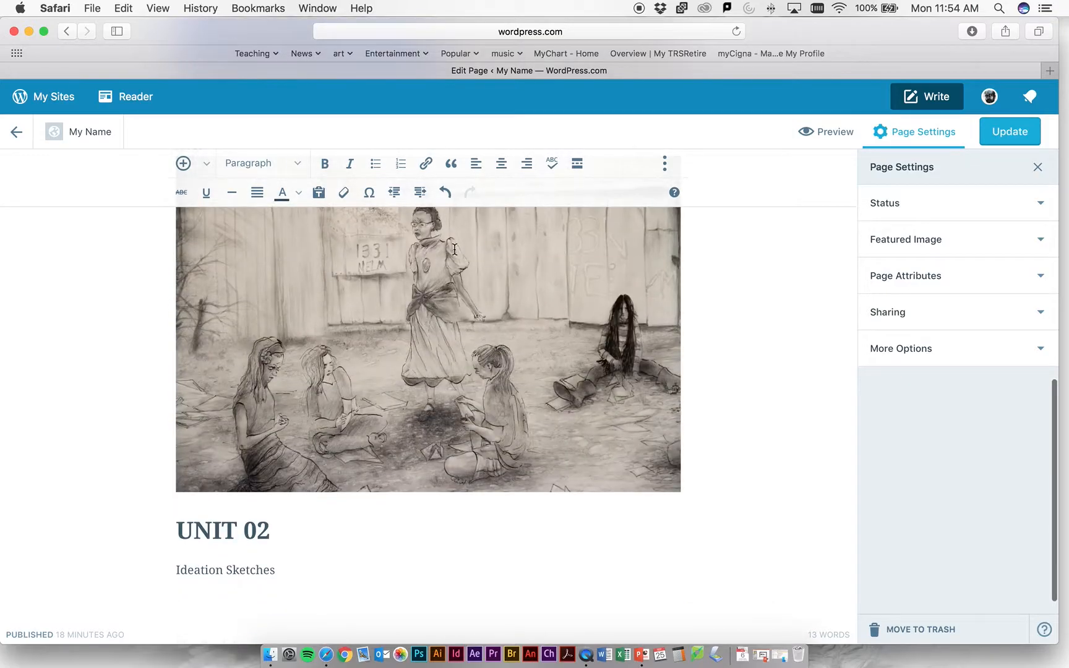
scroll(454, 249, down, 3)
scroll(454, 249, up, 15)
scroll(455, 249, down, 1)
scroll(455, 249, up, 1)
scroll(455, 249, down, 3)
scroll(455, 248, up, 1)
scroll(455, 247, up, 1)
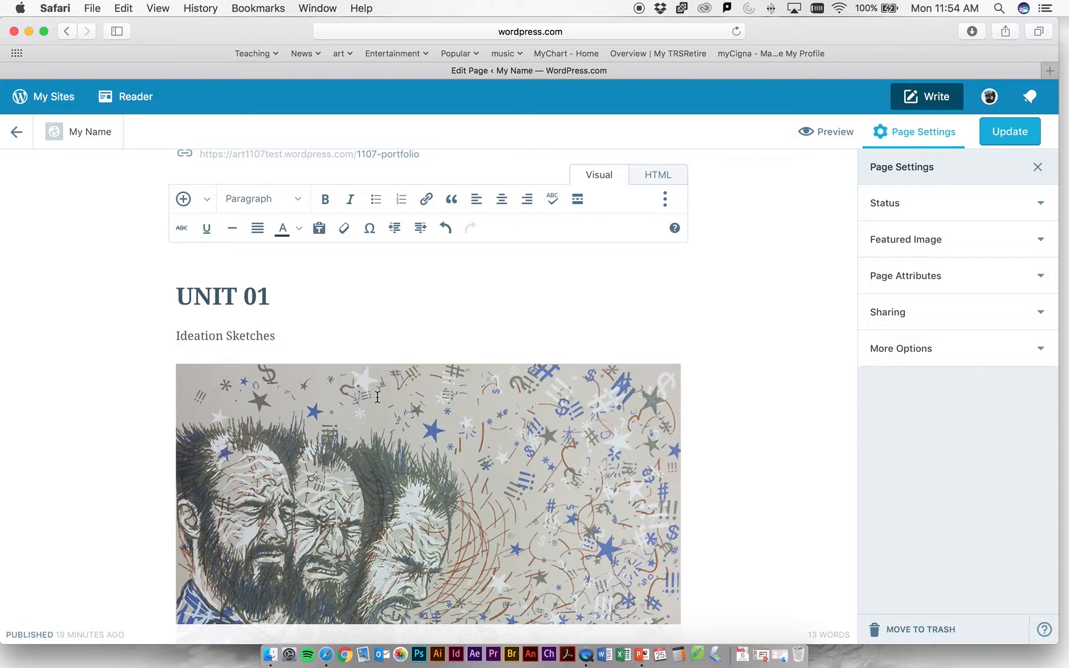
- Delete the crowned girl drawing, the whole UNIT 02 section, and UNIT 01's Flip Book Project and "/prgi" lines
scroll(354, 367, down, 15)
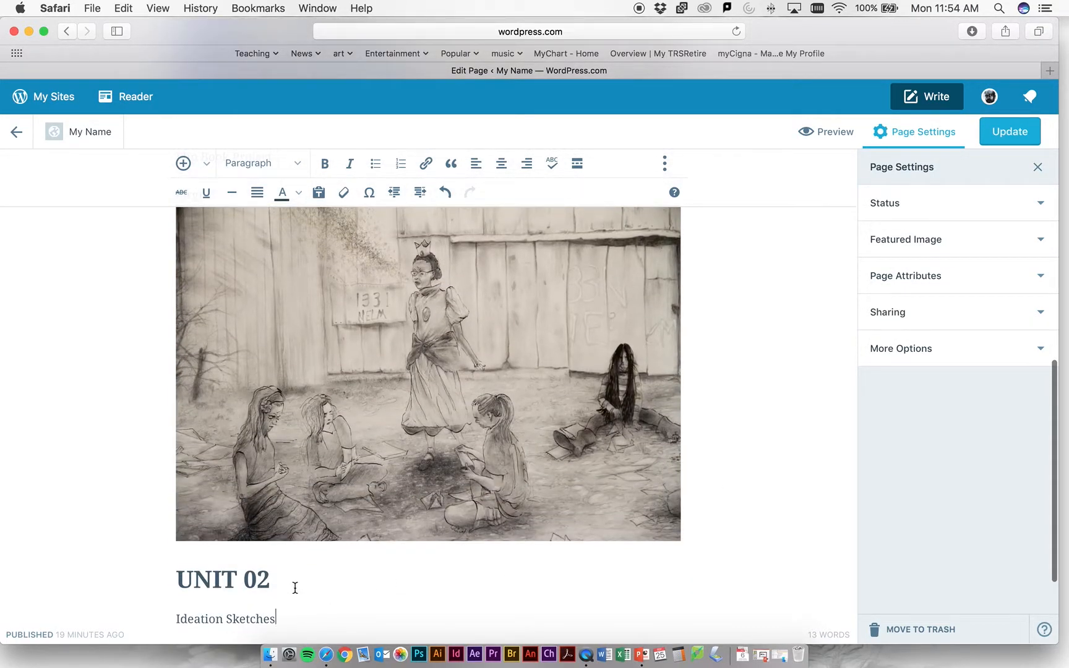
drag(306, 605, 205, 394)
key(BackSpace)
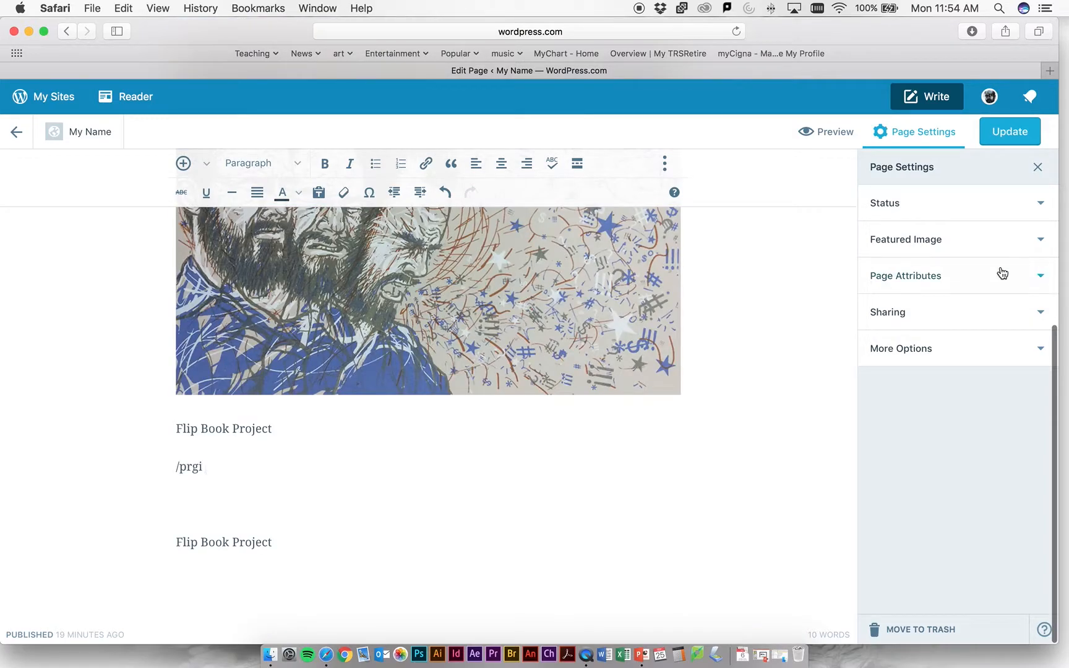
drag(309, 534, 141, 418)
key(BackSpace)
- Delete the Ideation Sketches line between the UNIT 01 heading and the picture of the three bearded faces
scroll(560, 347, up, 3)
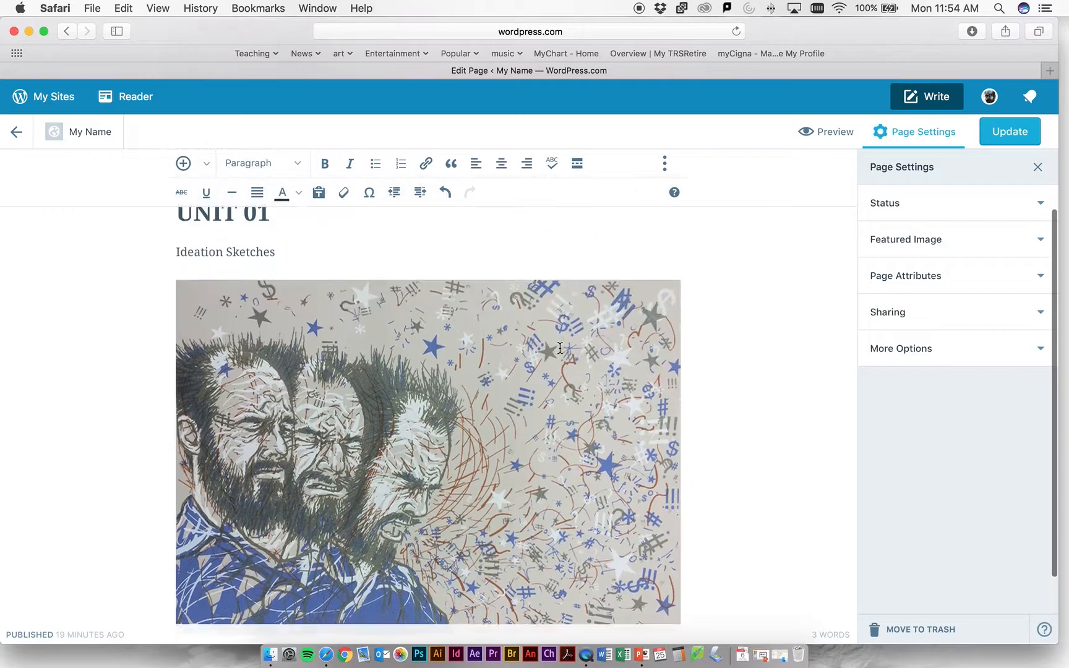
scroll(437, 339, up, 3)
drag(278, 329, 168, 328)
key(BackSpace)
key(BackSpace)
scroll(593, 271, down, 3)
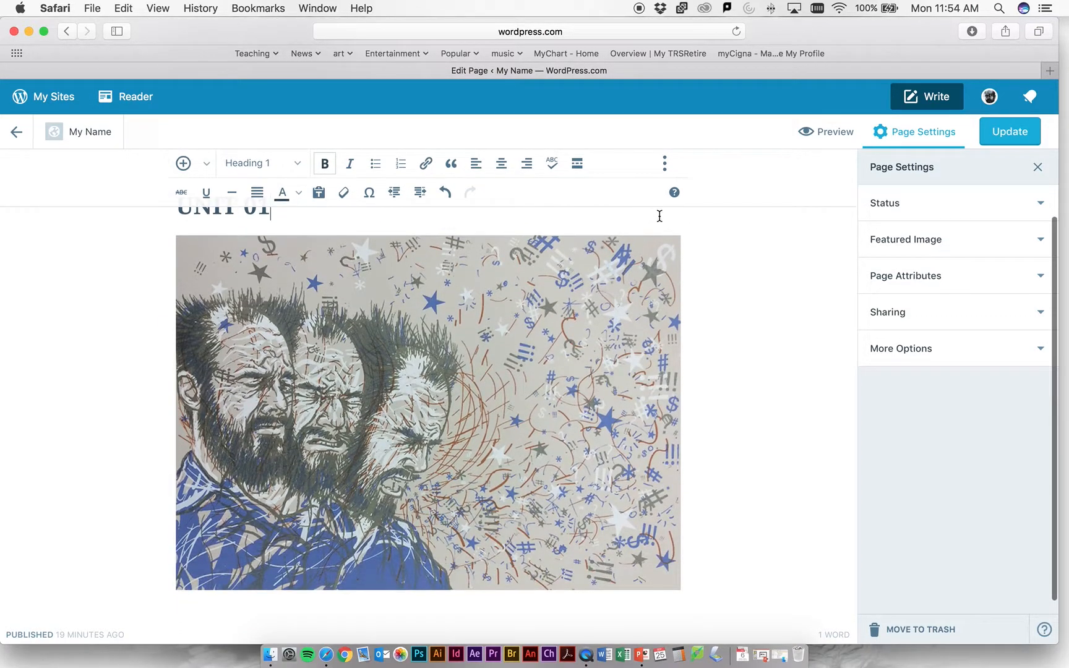
scroll(275, 353, up, 3)
- Open the bearded faces picture for editing, examine its file type and dimensions, and update it without changes
click(328, 485)
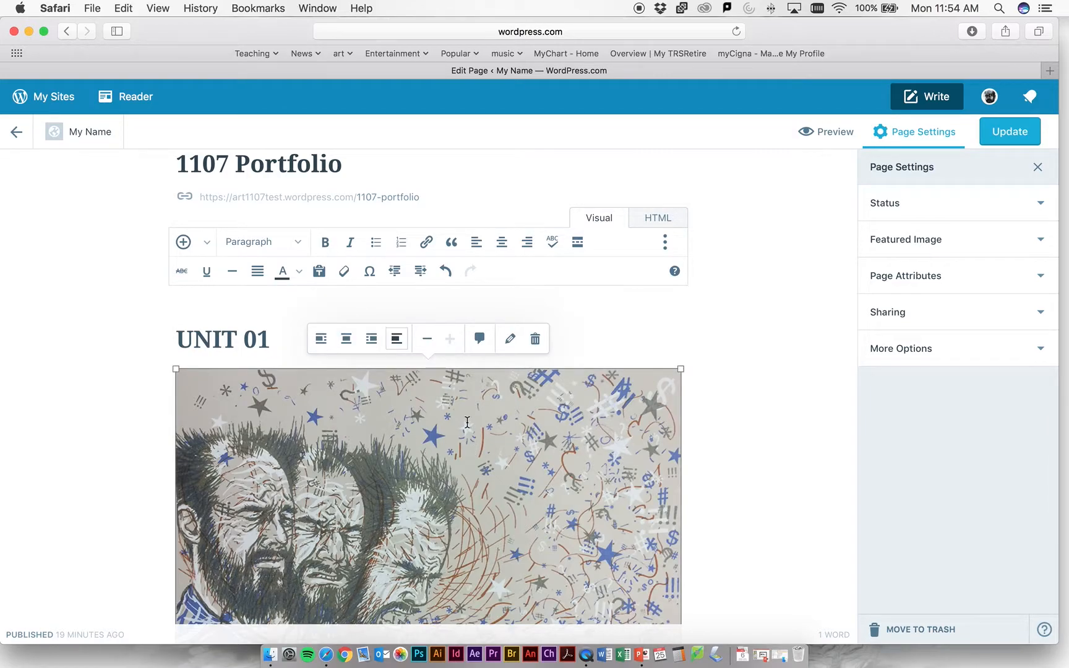
scroll(409, 428, down, 3)
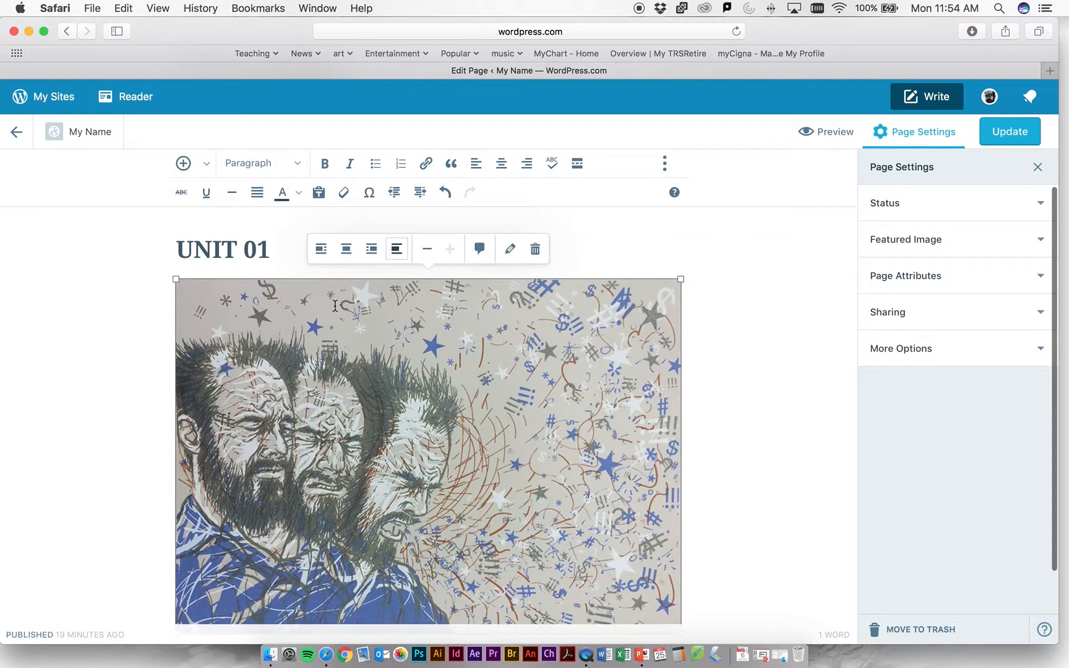
click(511, 250)
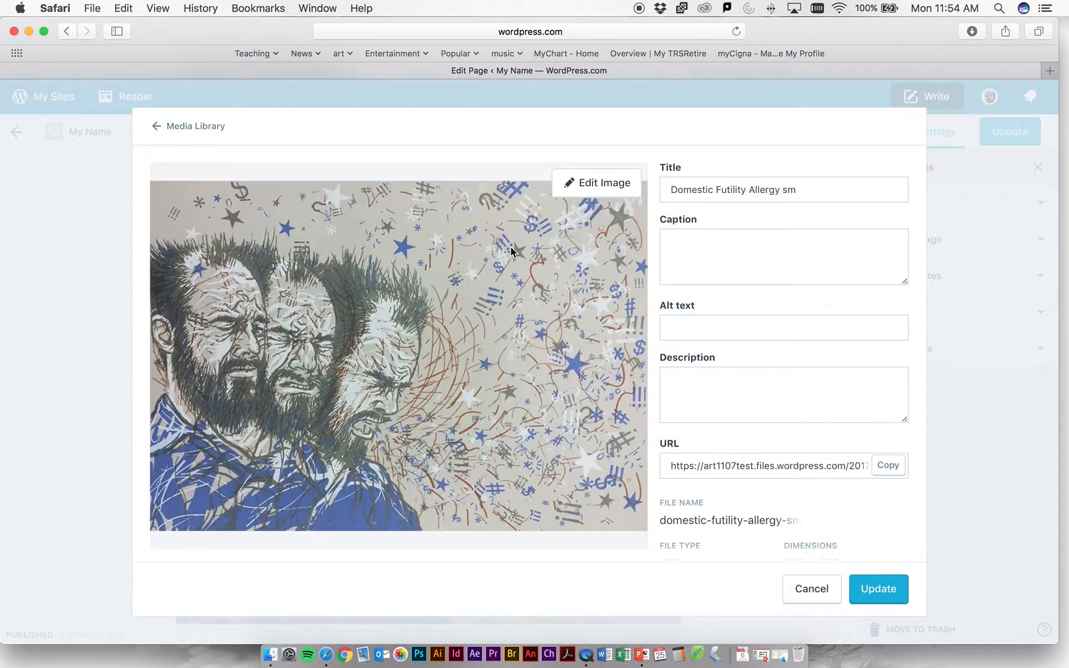
scroll(752, 482, down, 3)
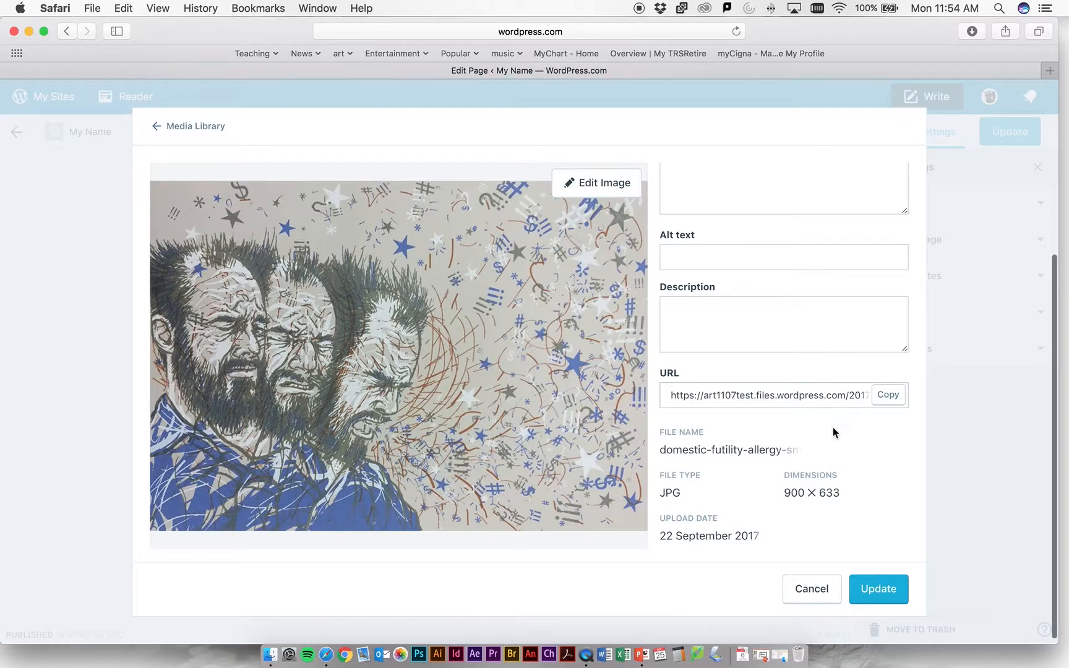
scroll(832, 431, up, 3)
scroll(758, 407, down, 3)
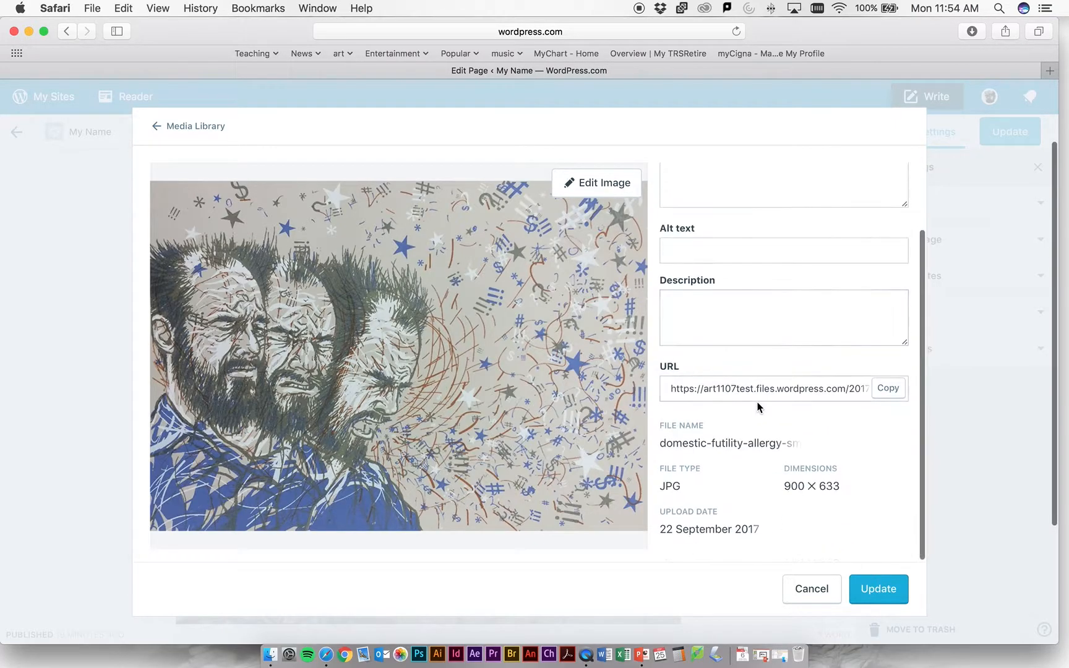
double_click(814, 478)
click(692, 490)
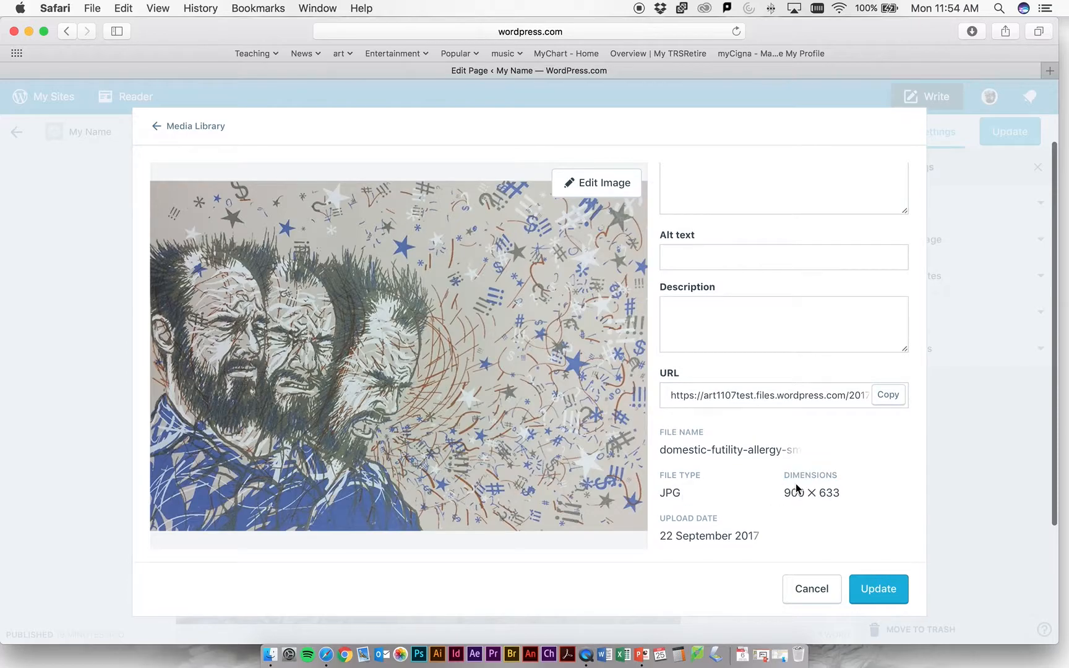
click(865, 597)
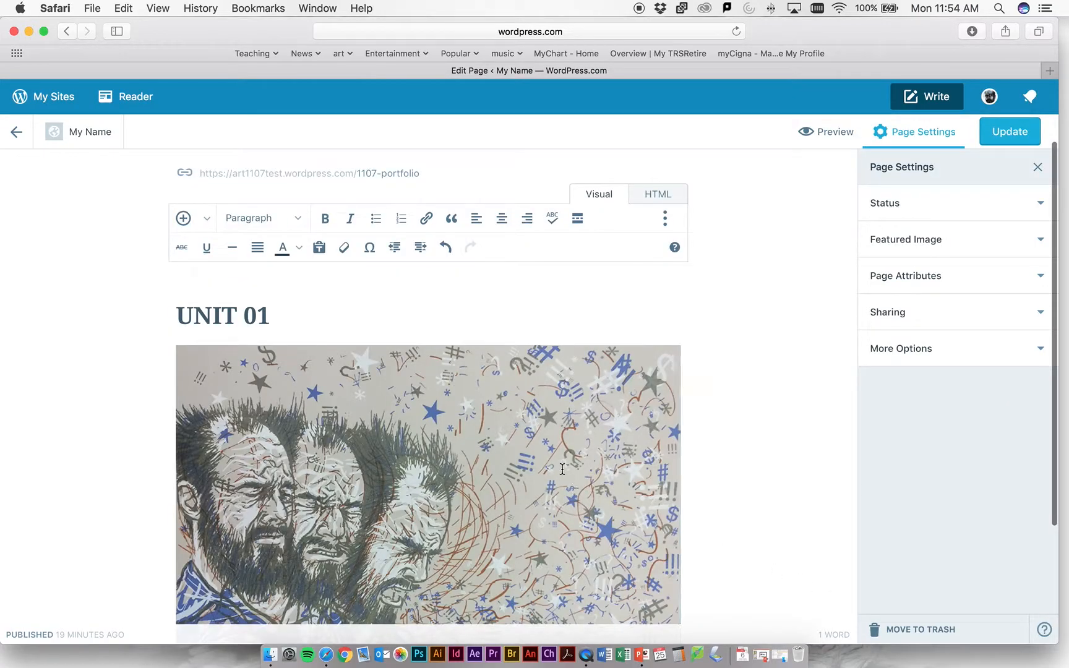
- Update the published 1107 Portfolio page with the reduced UNIT 01 content
scroll(562, 470, down, 3)
scroll(564, 469, up, 3)
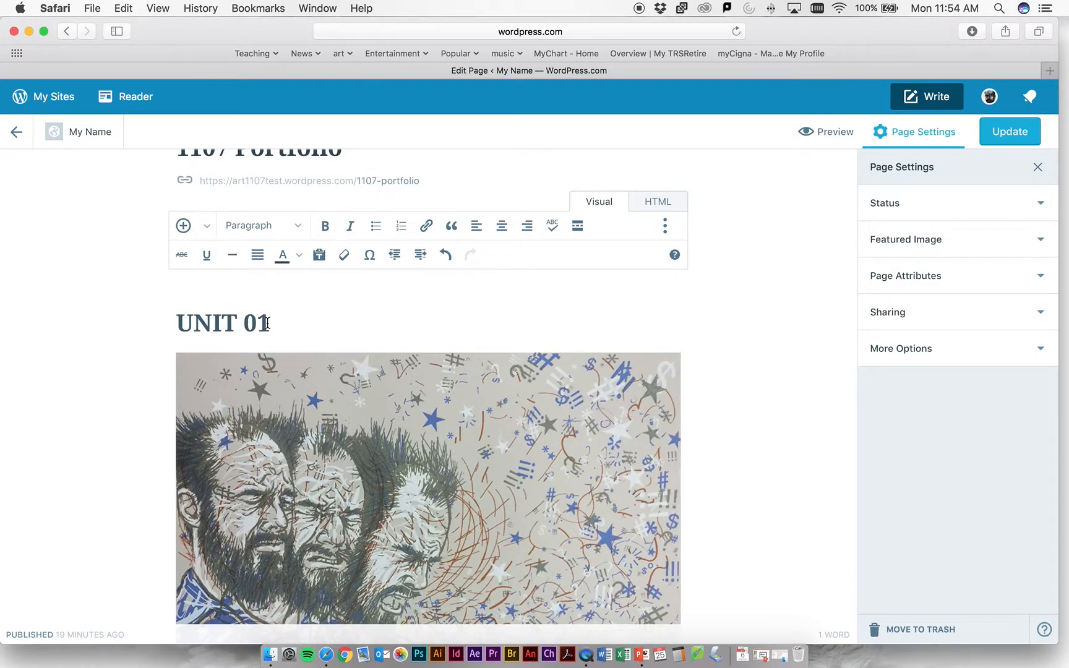
scroll(288, 339, up, 2)
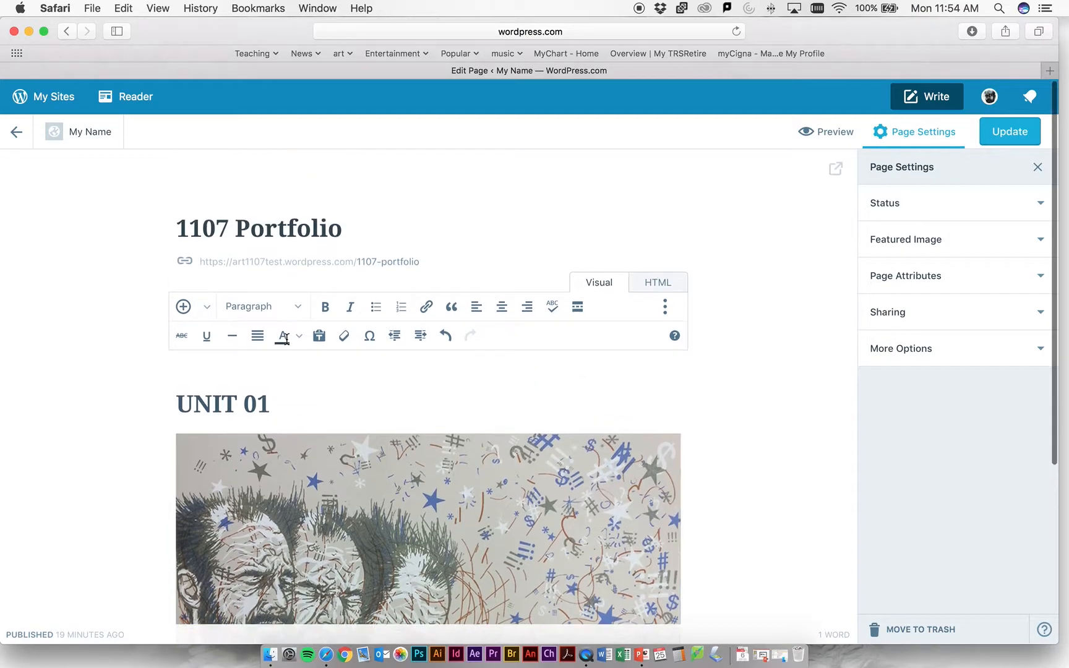
click(1009, 131)
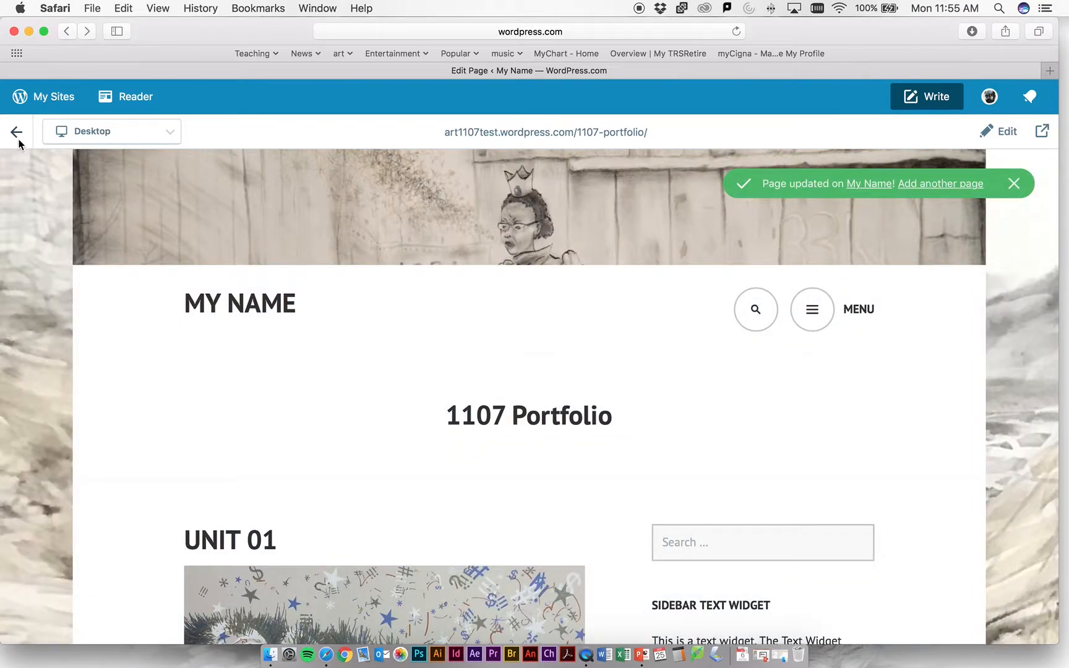
- Return to the site overview and add a new site page titled "1107 Unit 01"
click(17, 133)
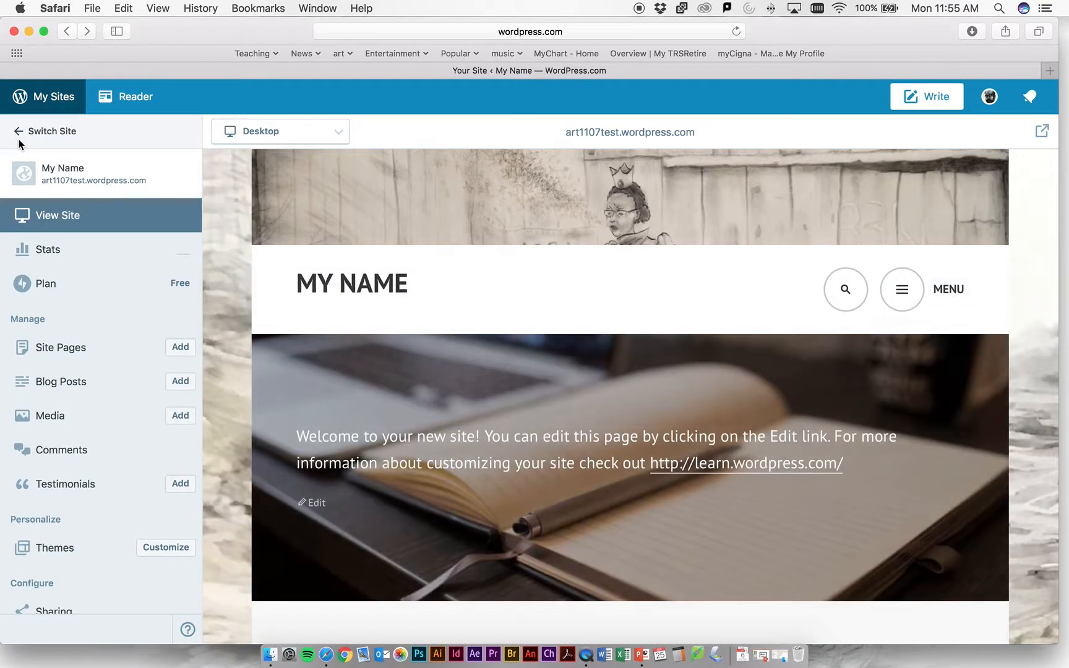
click(180, 348)
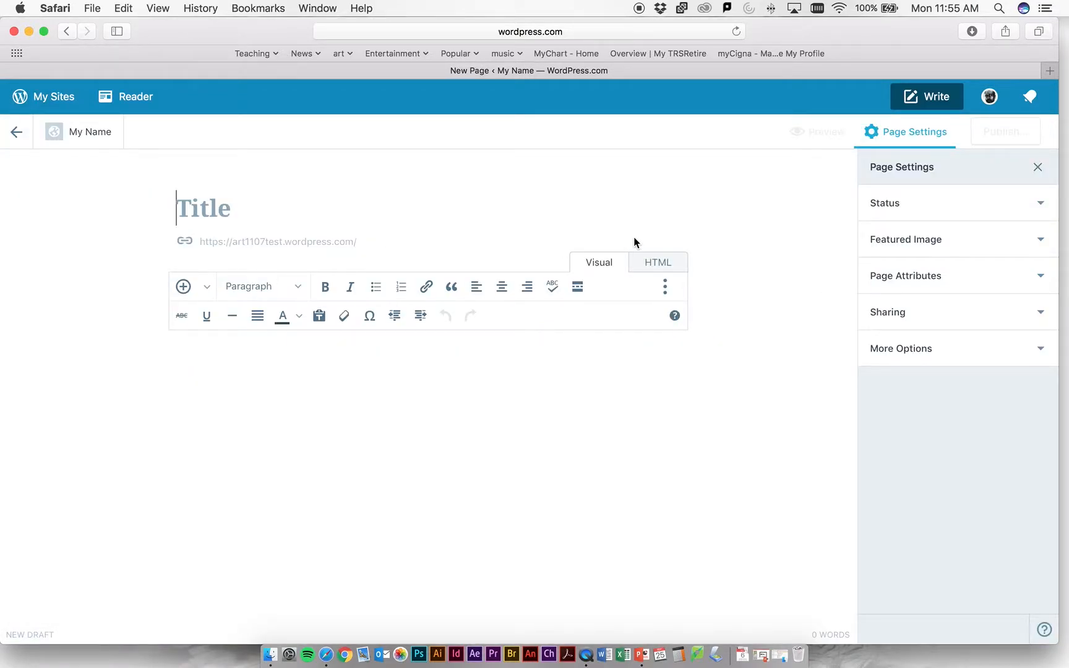
text(1107 Unit 01)
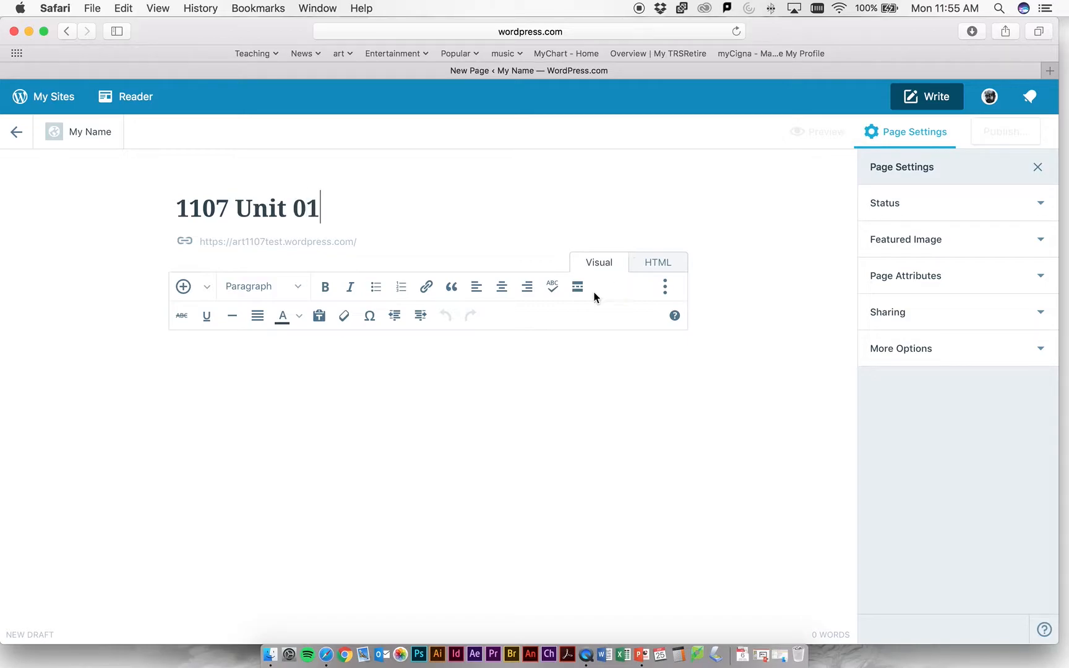
- Enter the text "Sketches" in the page body and insert the full crowned girl drawing from the media library below it
click(362, 389)
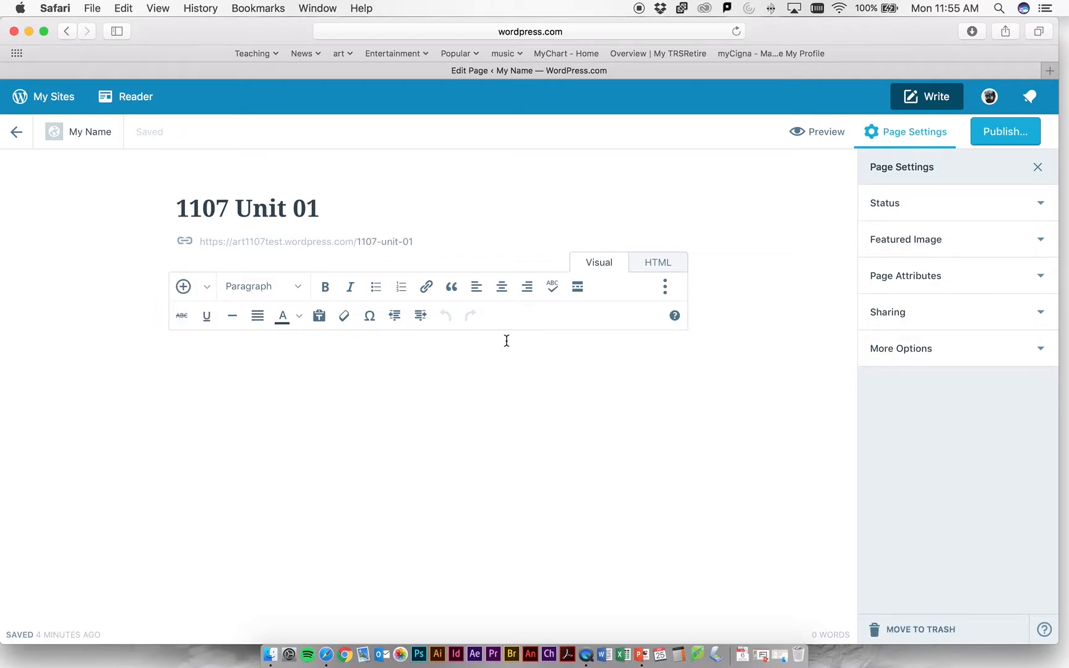
text(Sketches)
click(206, 286)
click(203, 323)
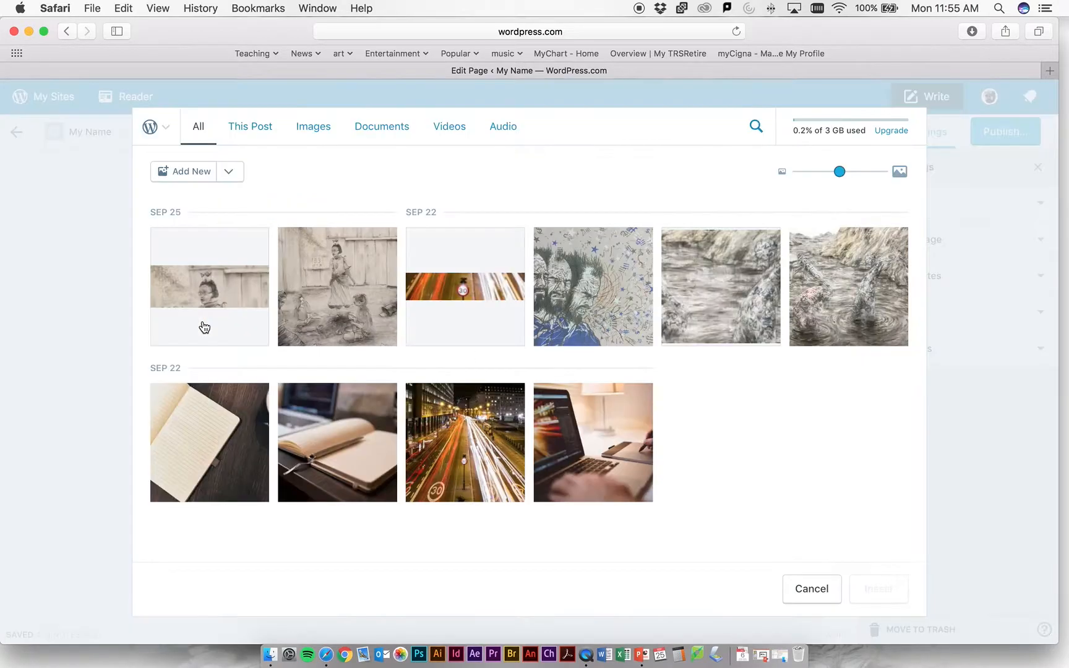
click(317, 312)
click(891, 590)
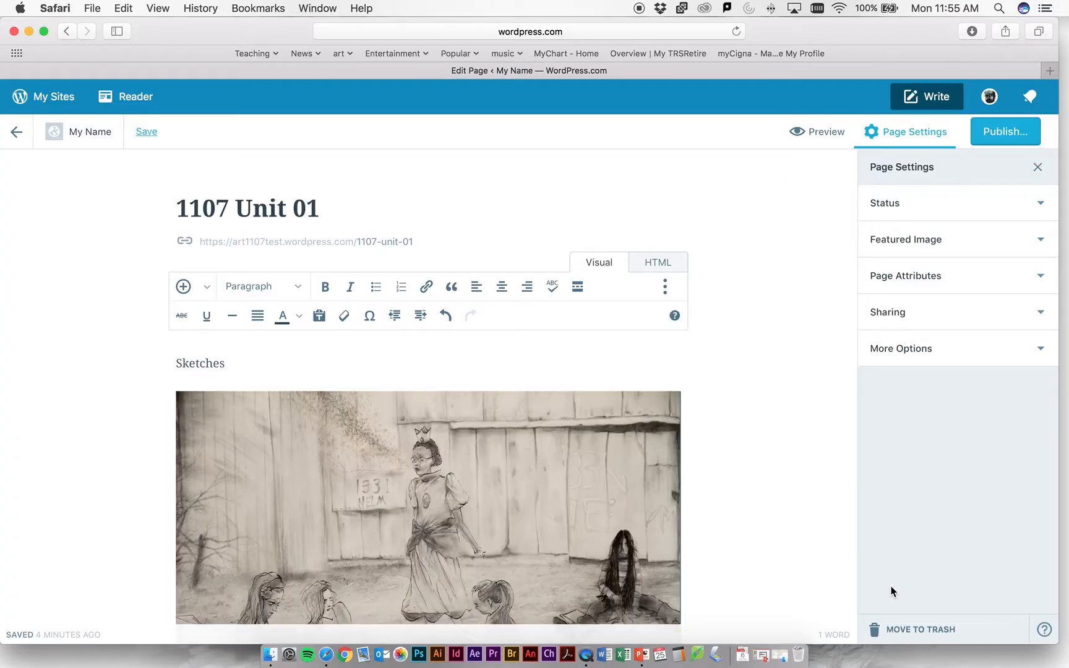
scroll(582, 518, down, 5)
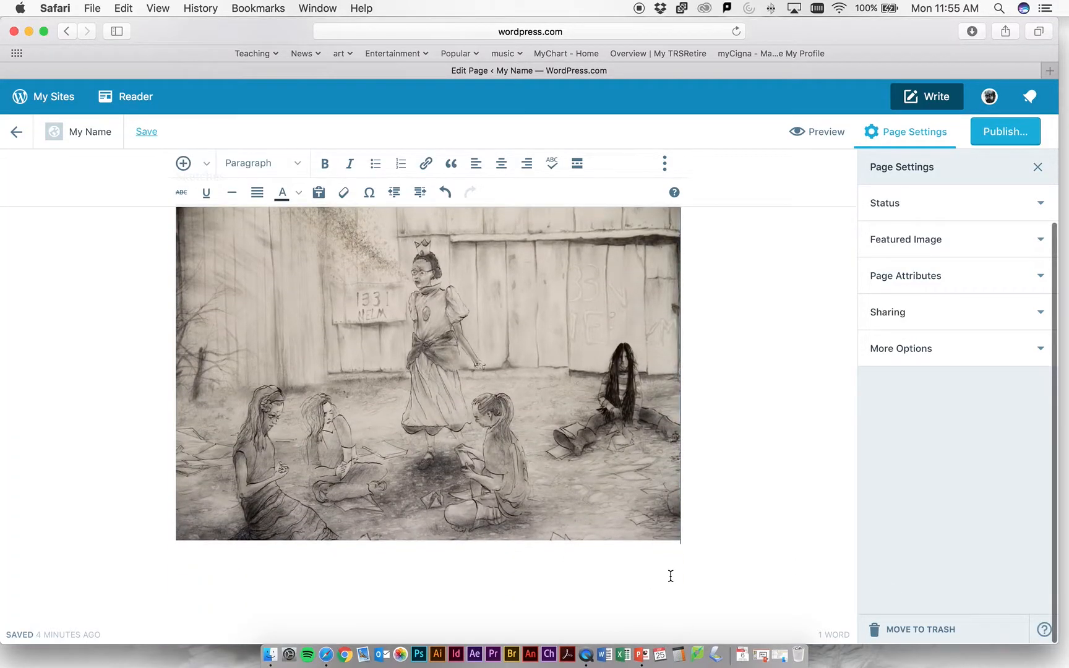
scroll(668, 573, up, 5)
scroll(665, 570, down, 4)
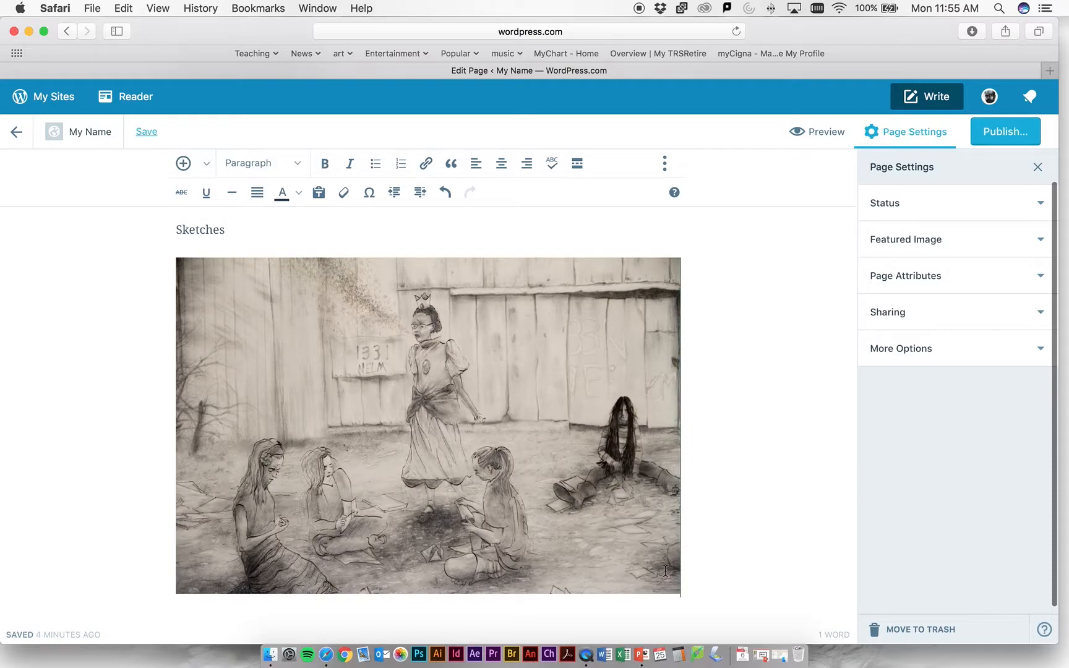
- Try deleting the crowned girl drawing below Sketches and undo the deletion
click(672, 567)
key(BackSpace)
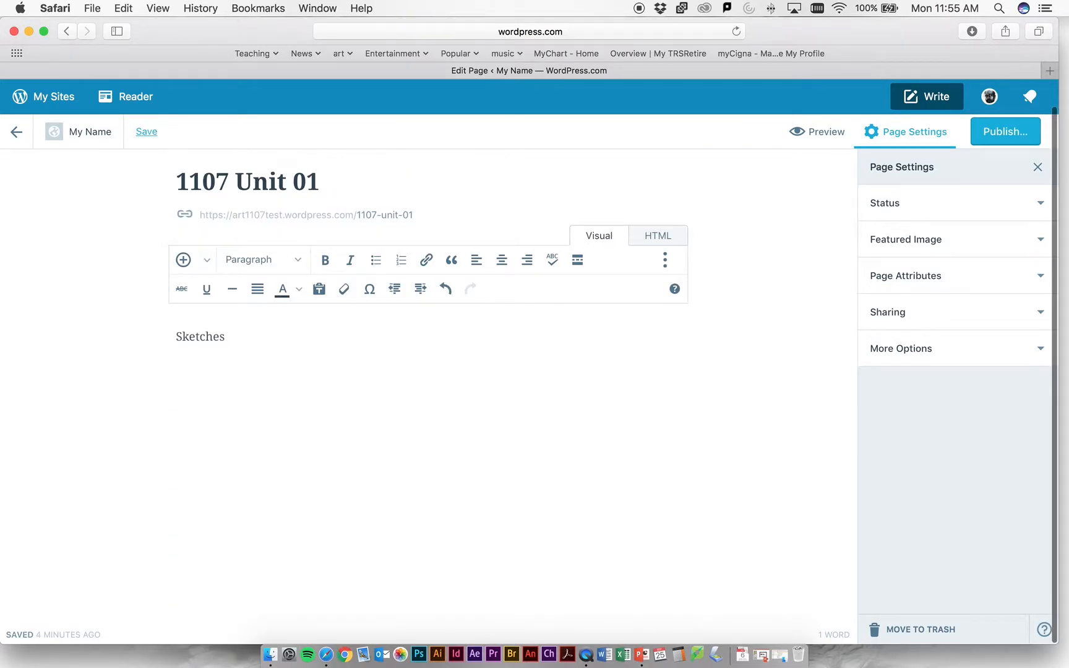
key(super+z)
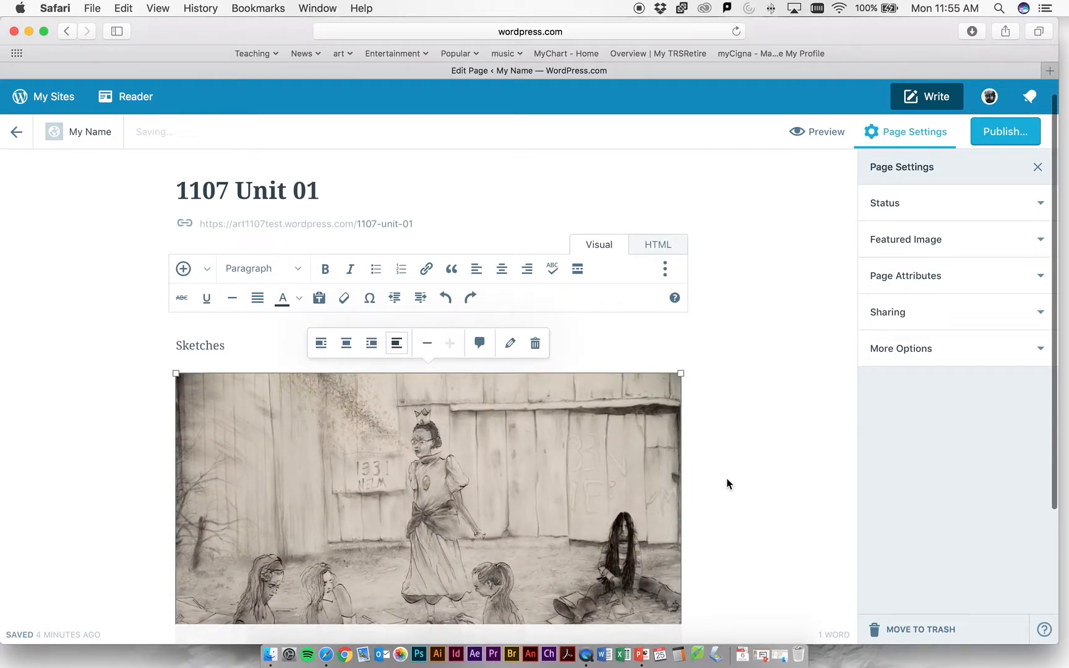
- Insert the drawing of figures in the water from the media library below the crowned girl drawing
scroll(735, 509, down, 5)
click(379, 568)
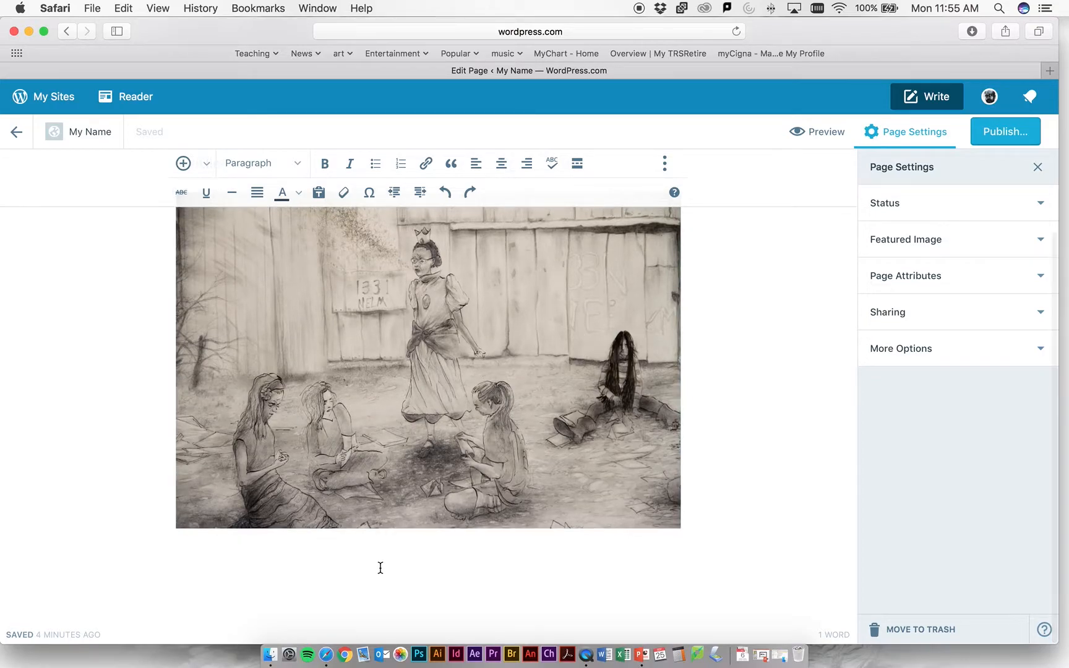
key(Return)
scroll(172, 340, up, 4)
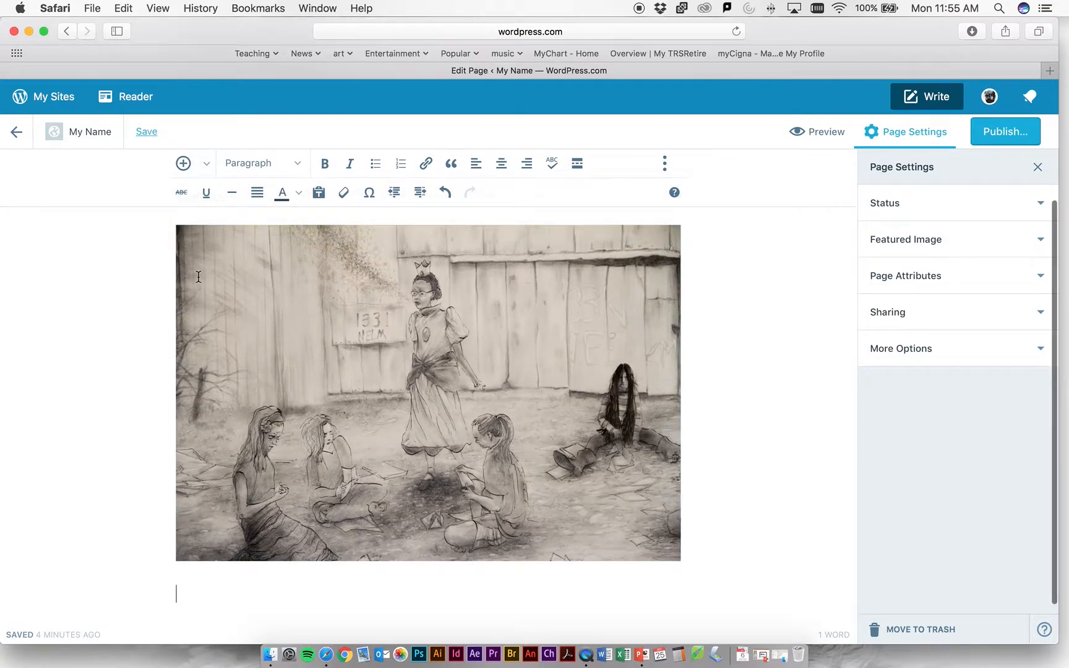
click(207, 227)
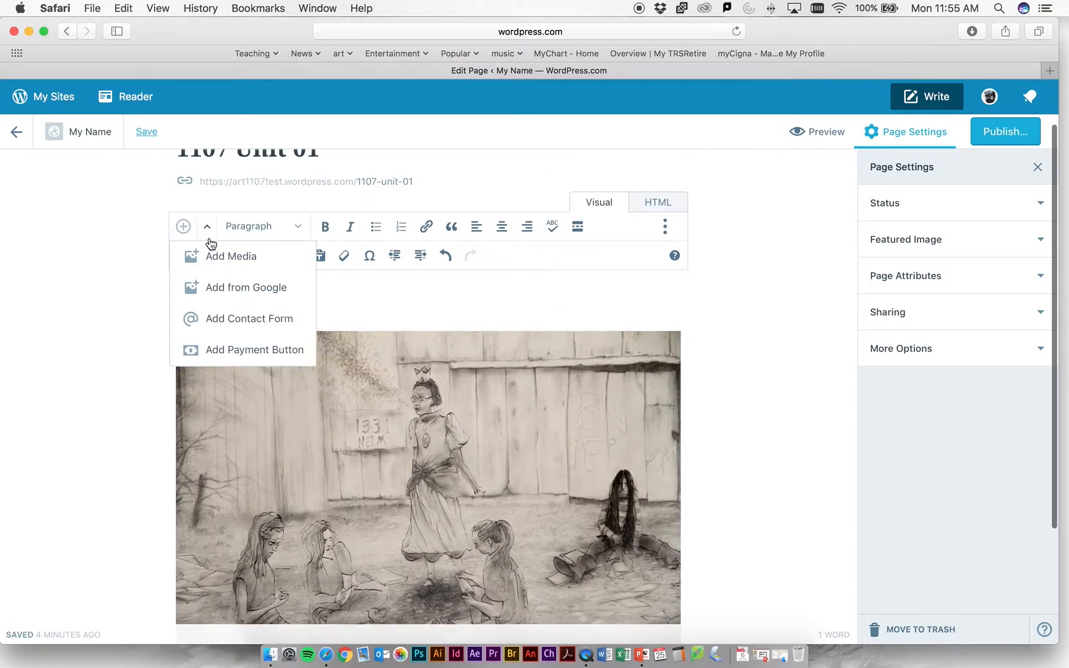
click(234, 263)
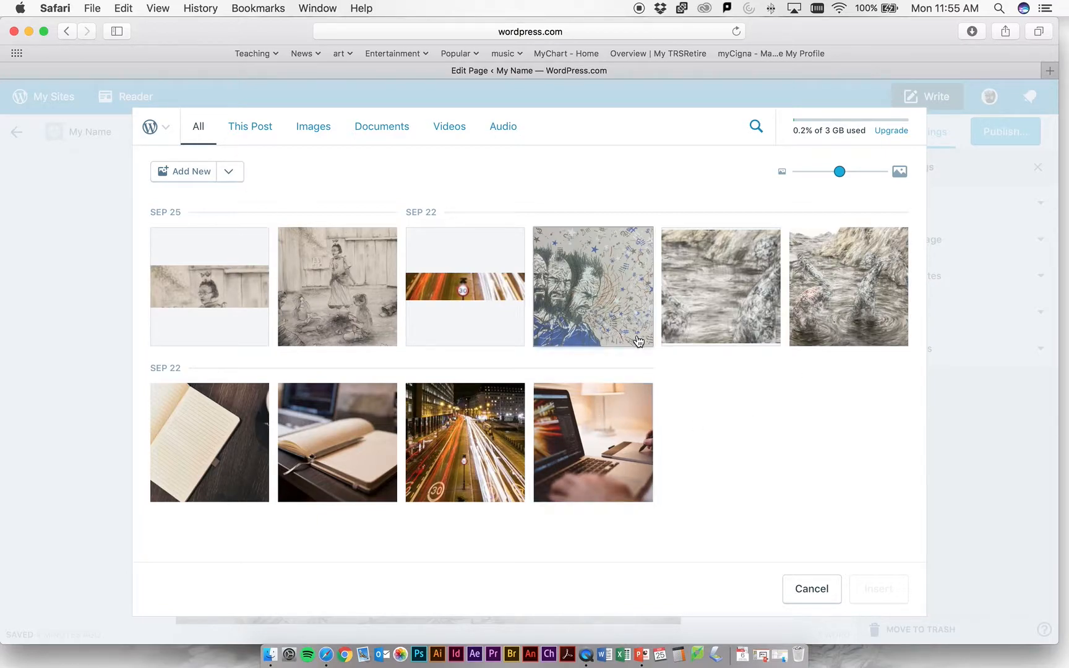
click(717, 297)
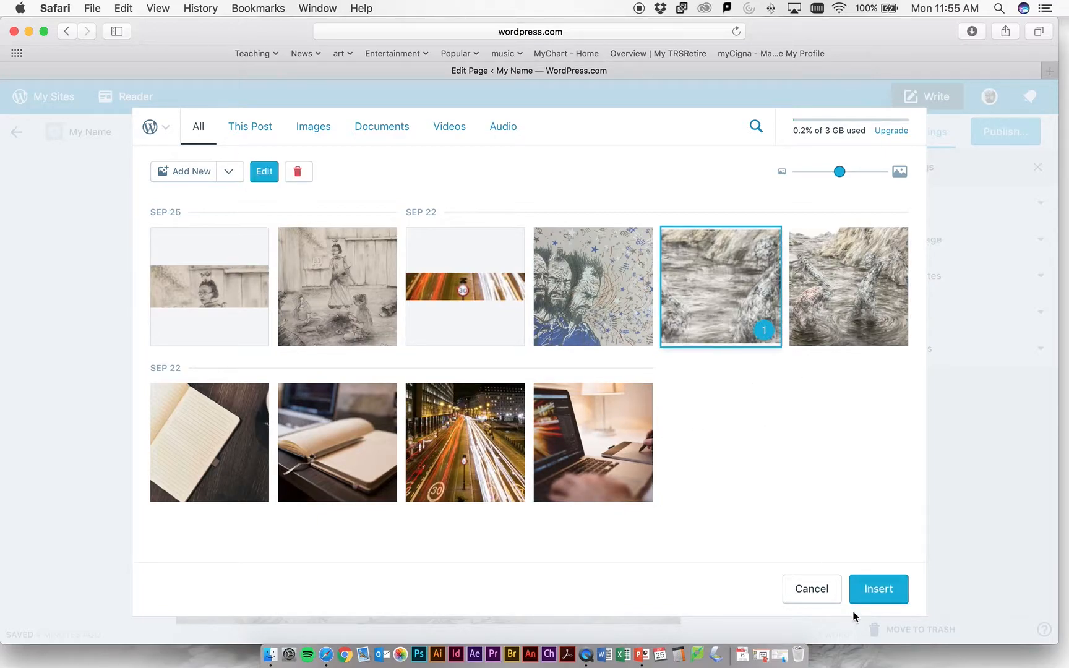
click(872, 587)
scroll(588, 581, down, 5)
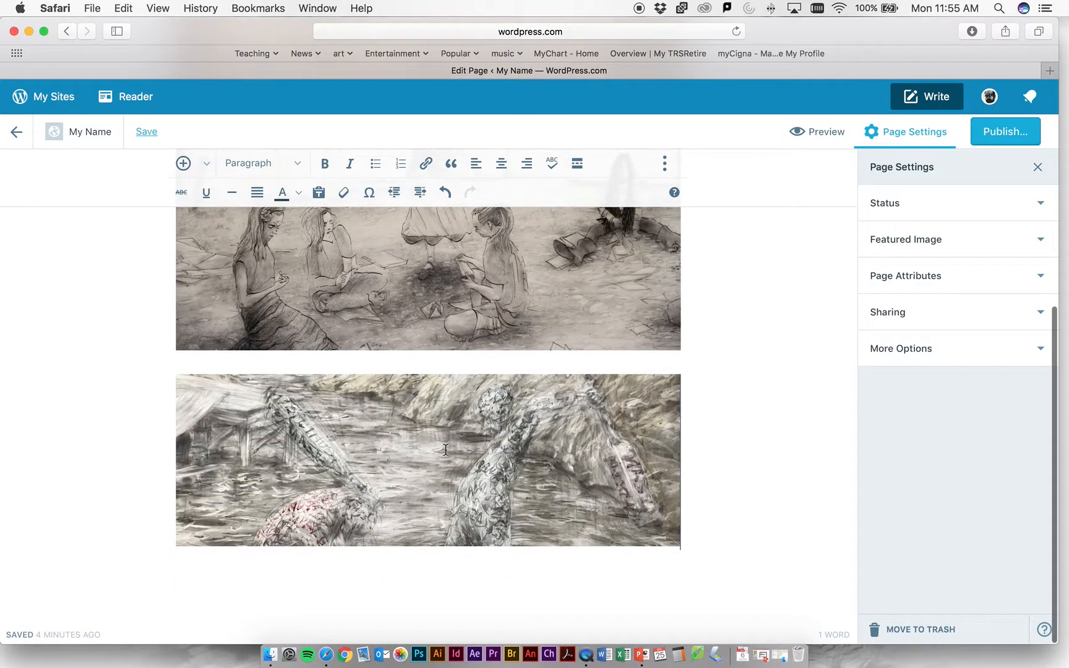
- Publish the 1107 Unit 01 page immediately as public and open the site menu on the published page
scroll(586, 389, up, 10)
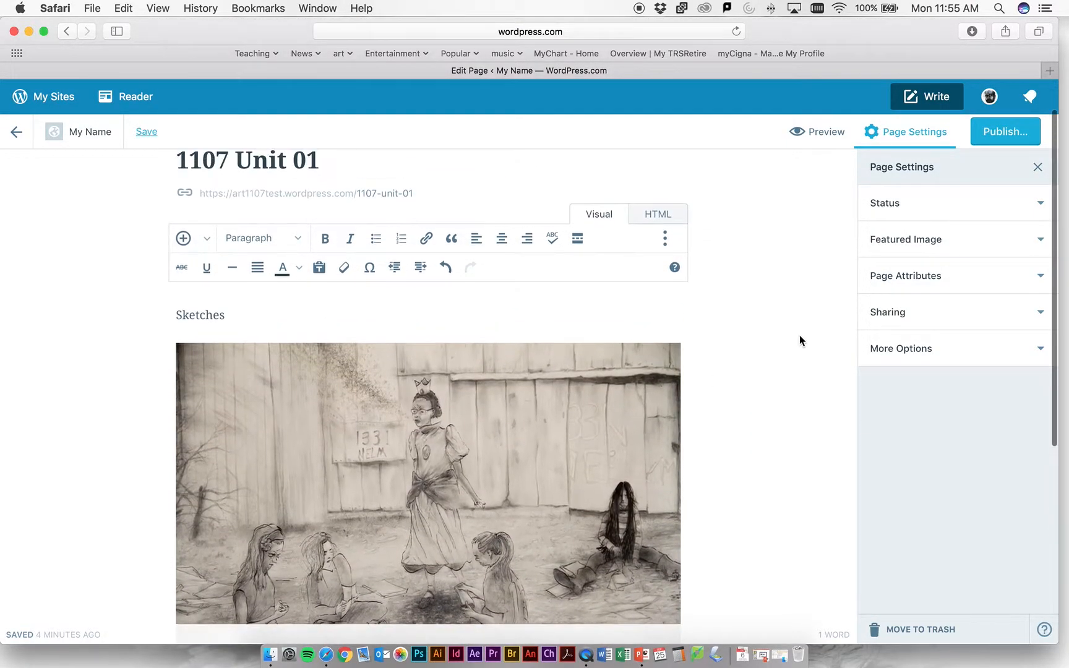
click(990, 132)
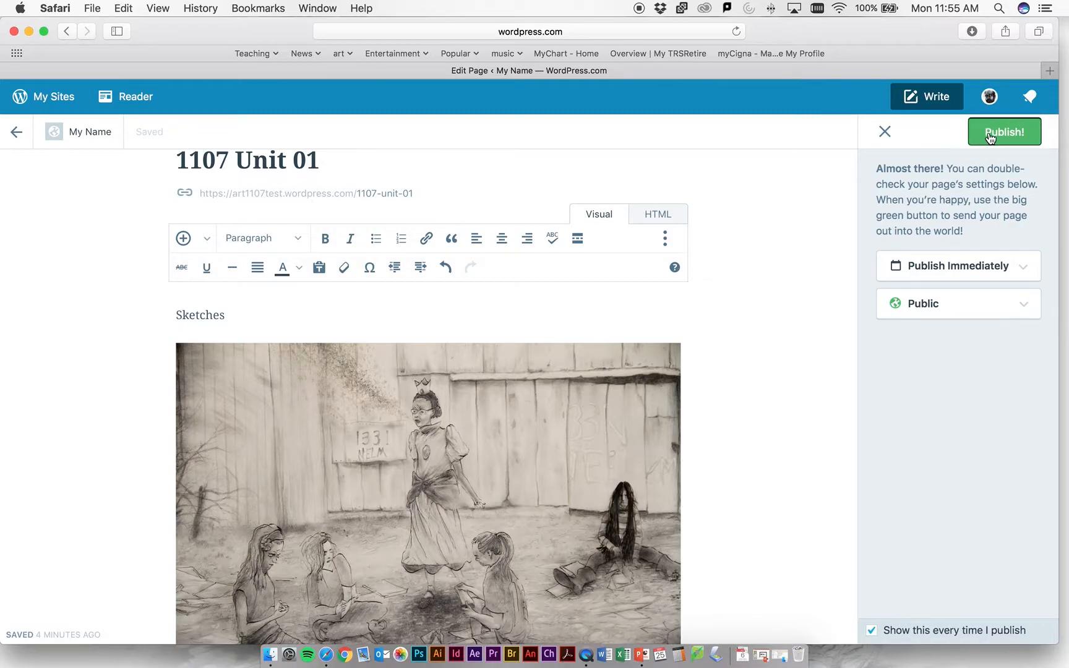
click(992, 135)
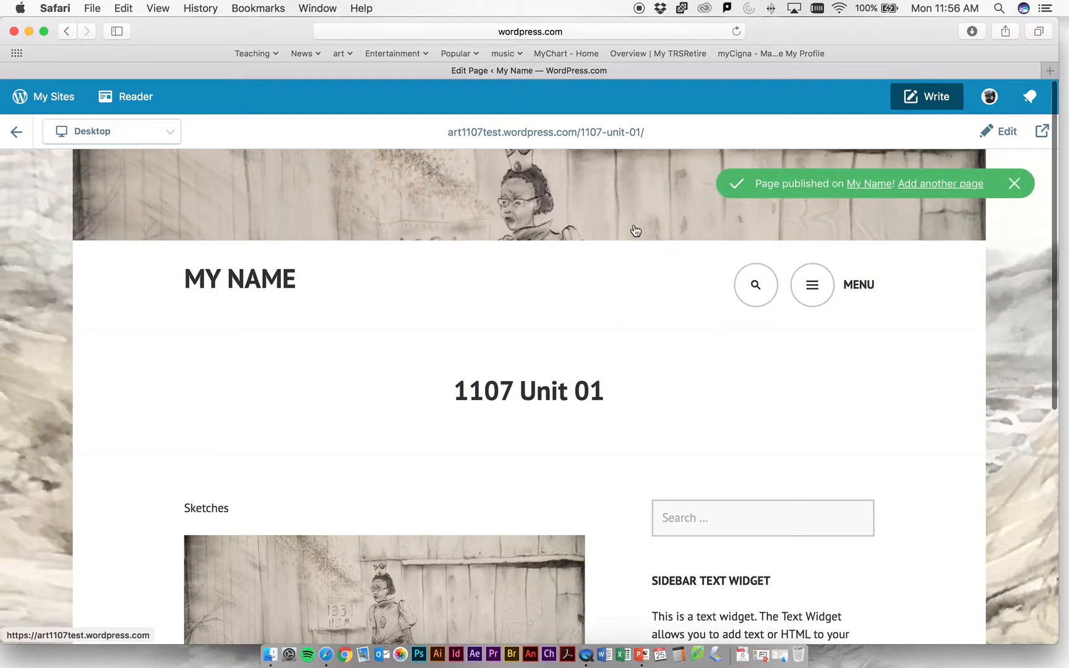
click(813, 324)
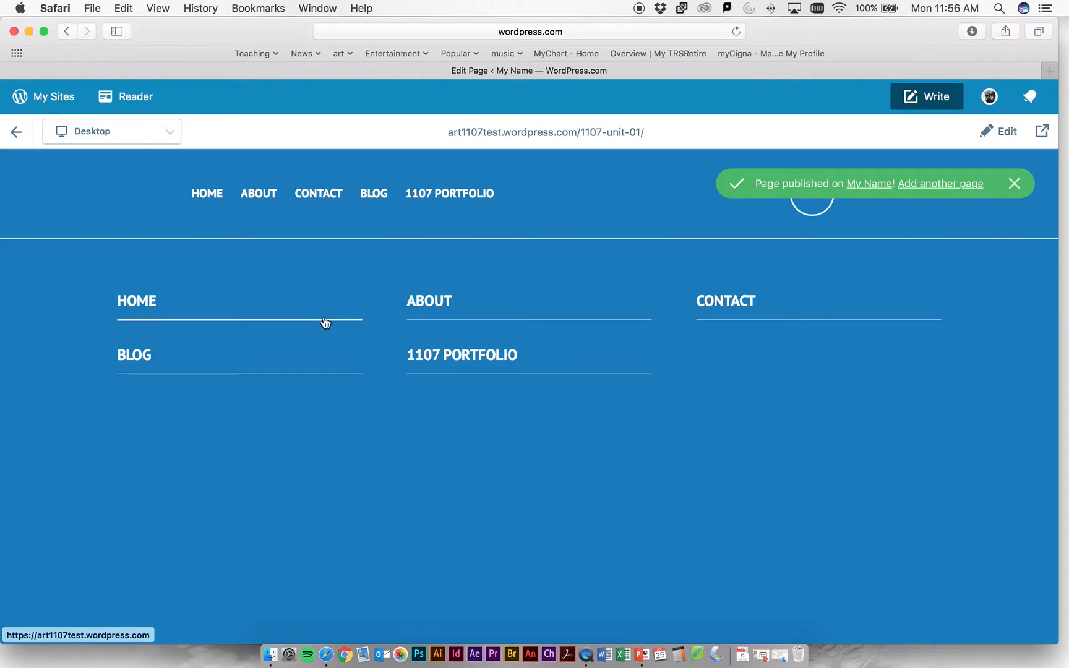
- Return to the site overview and open the Primary menu for editing in the site customizer
click(17, 137)
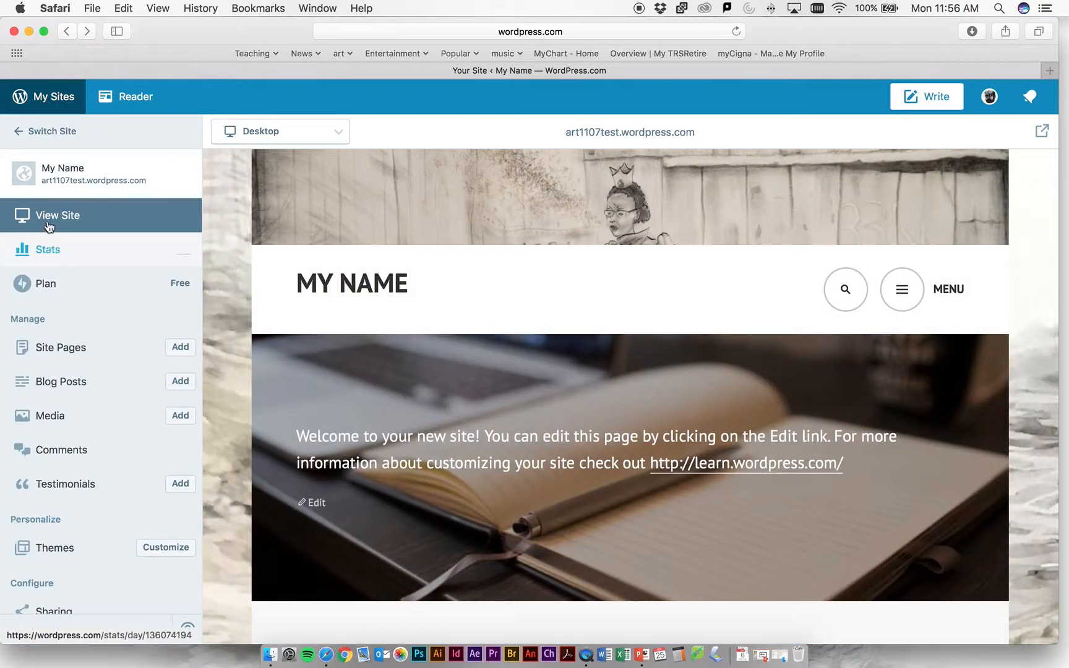
scroll(47, 221, down, 3)
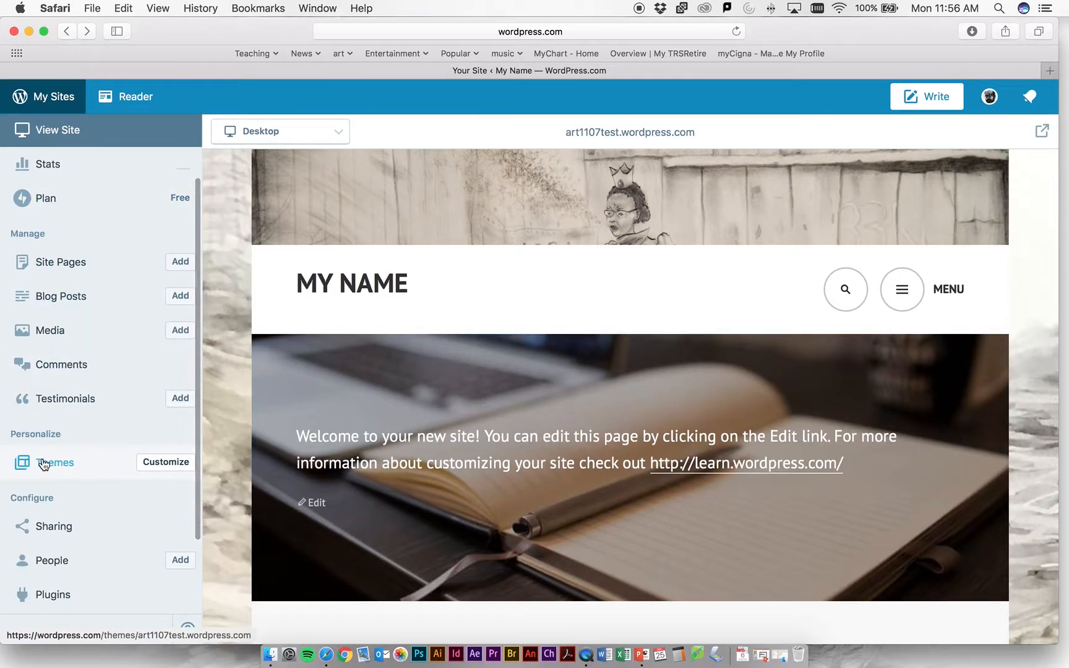
scroll(56, 256, up, 3)
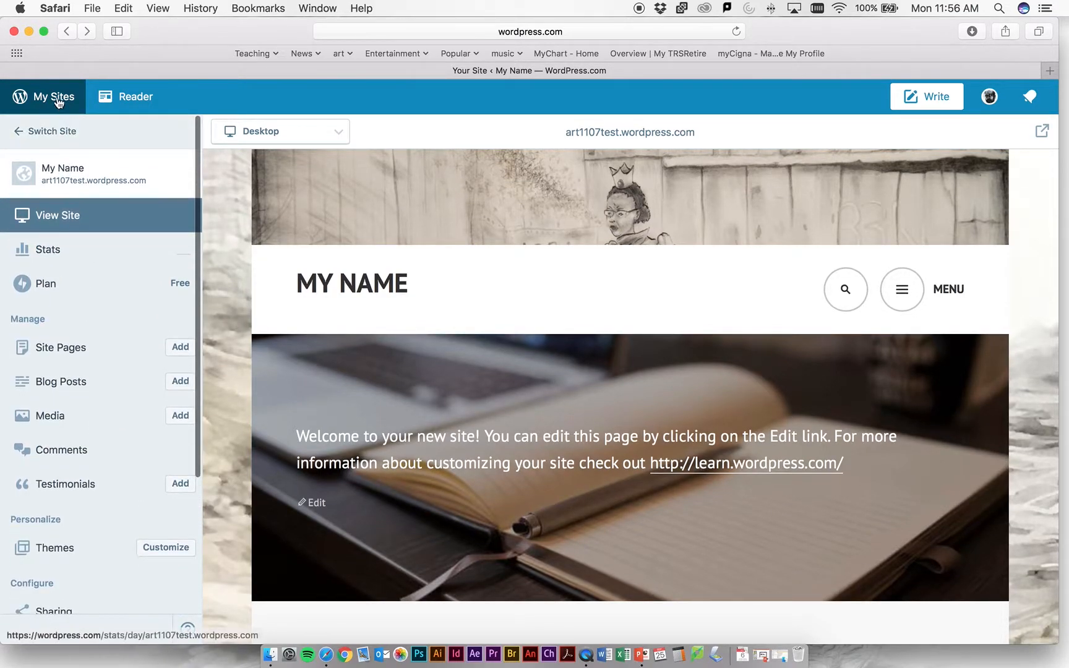
click(166, 547)
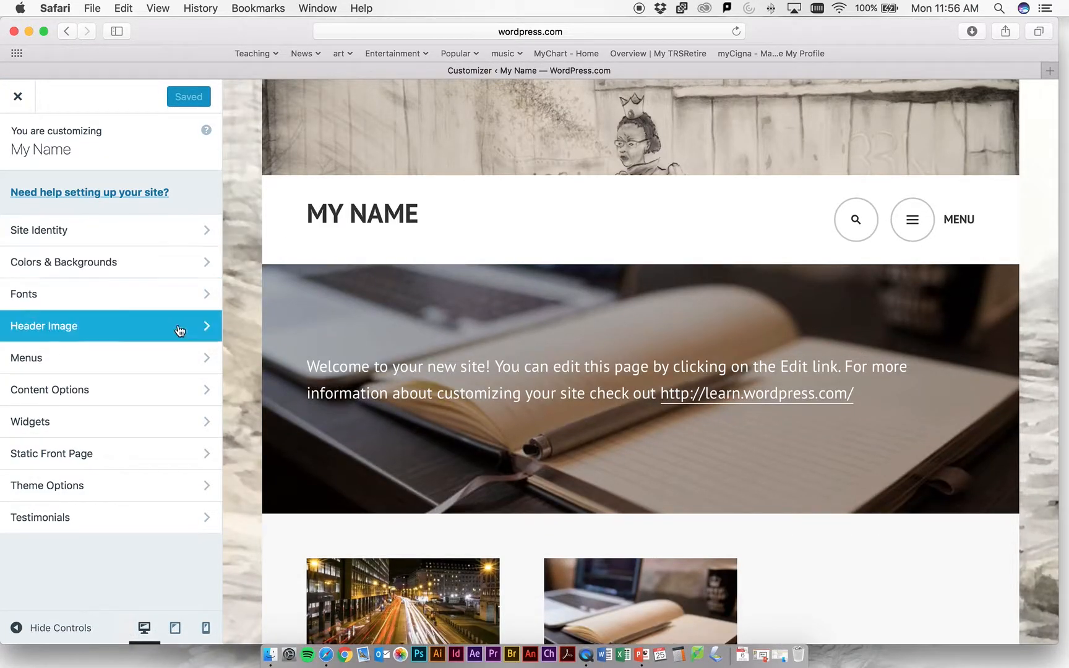
click(207, 364)
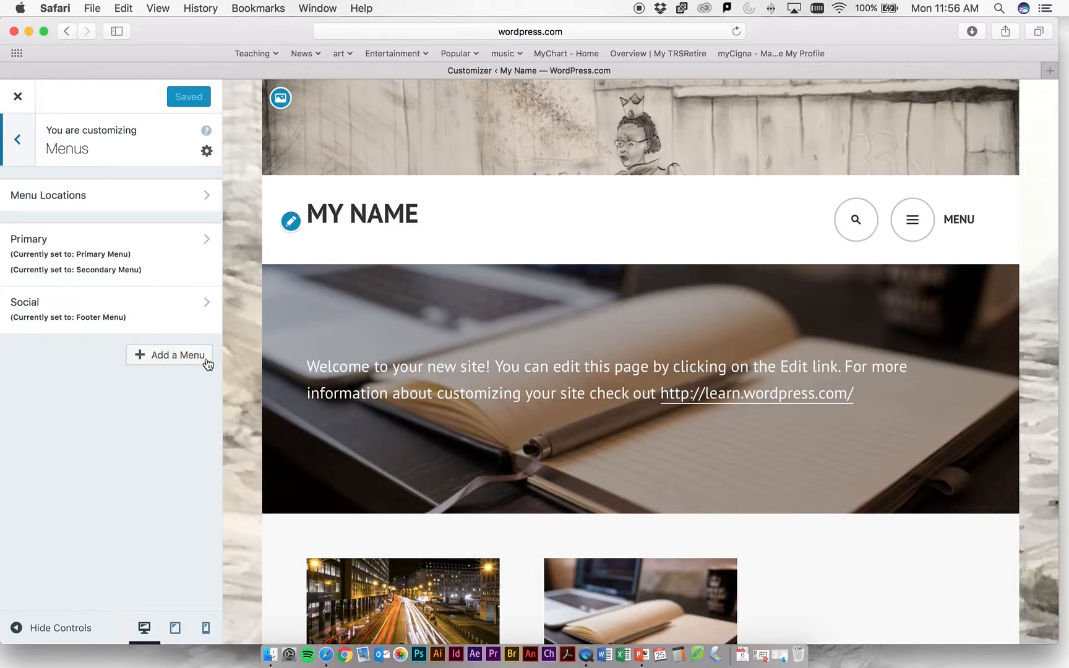
click(204, 250)
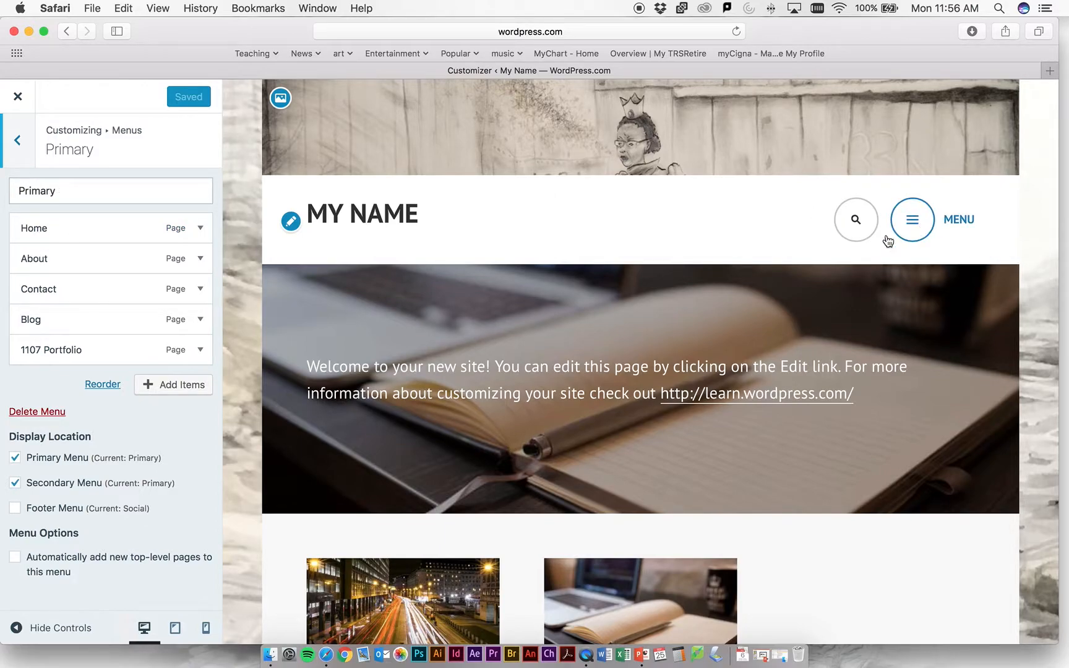
- Add the 1107 Unit 01 page to the Primary menu, then save and publish the change
click(176, 387)
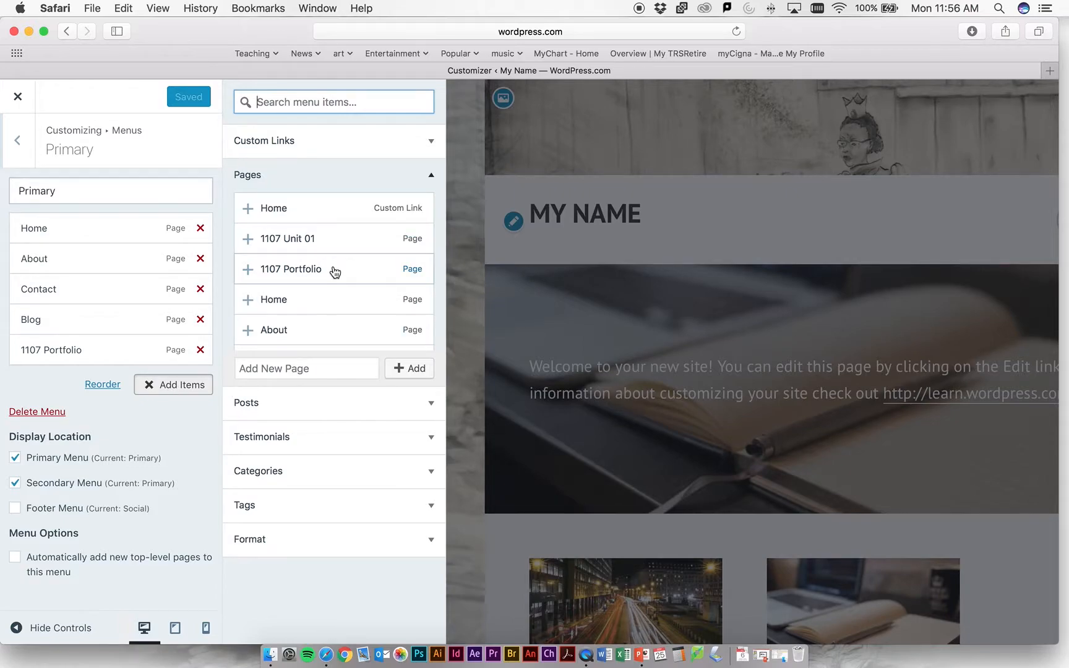
click(345, 246)
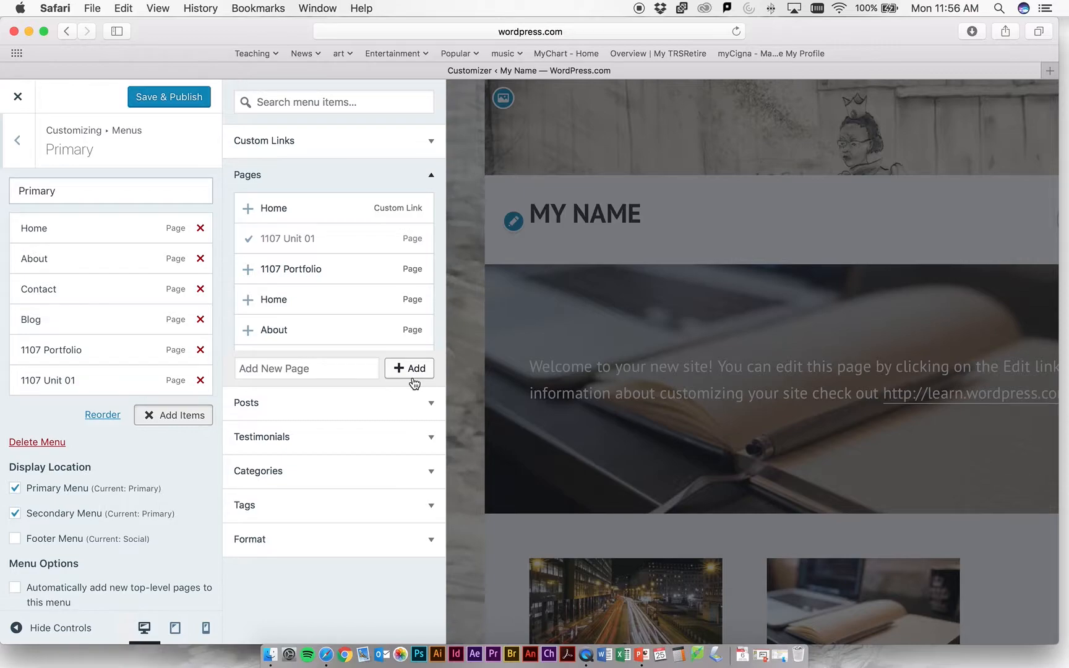
click(185, 102)
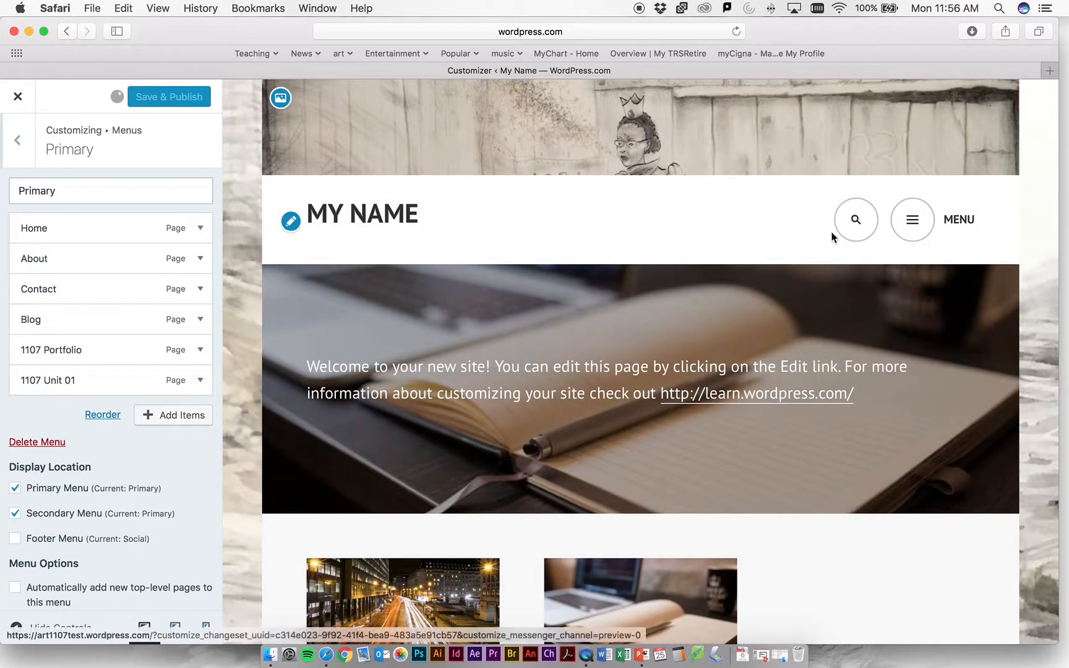
click(900, 222)
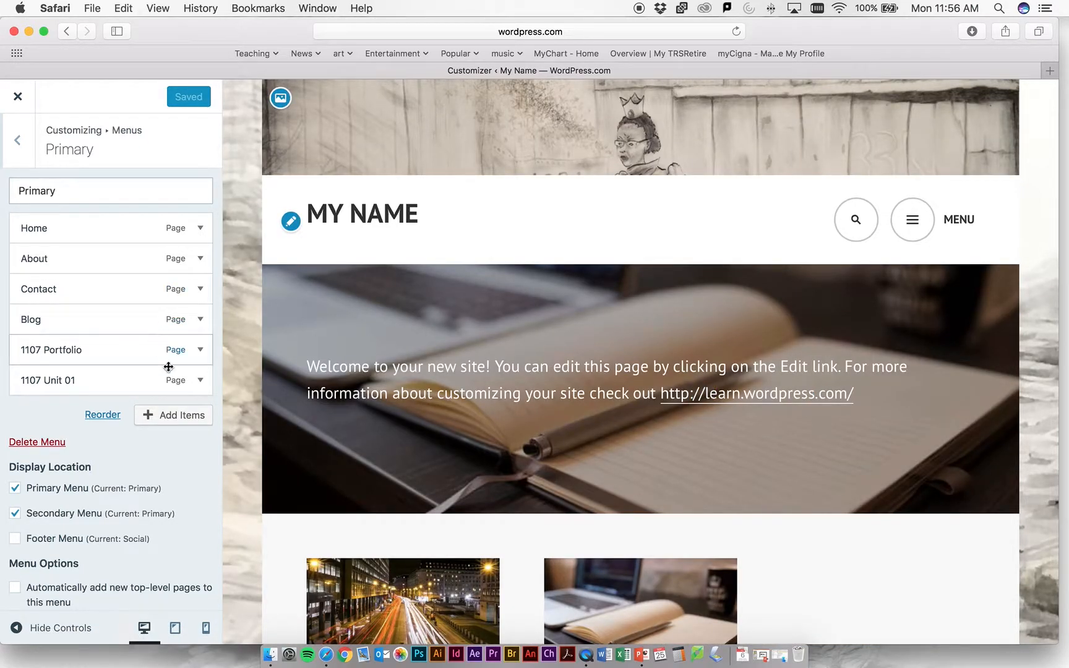
- Remove the 1107 Portfolio item from the Primary menu, save and publish, and close the customizer
click(200, 350)
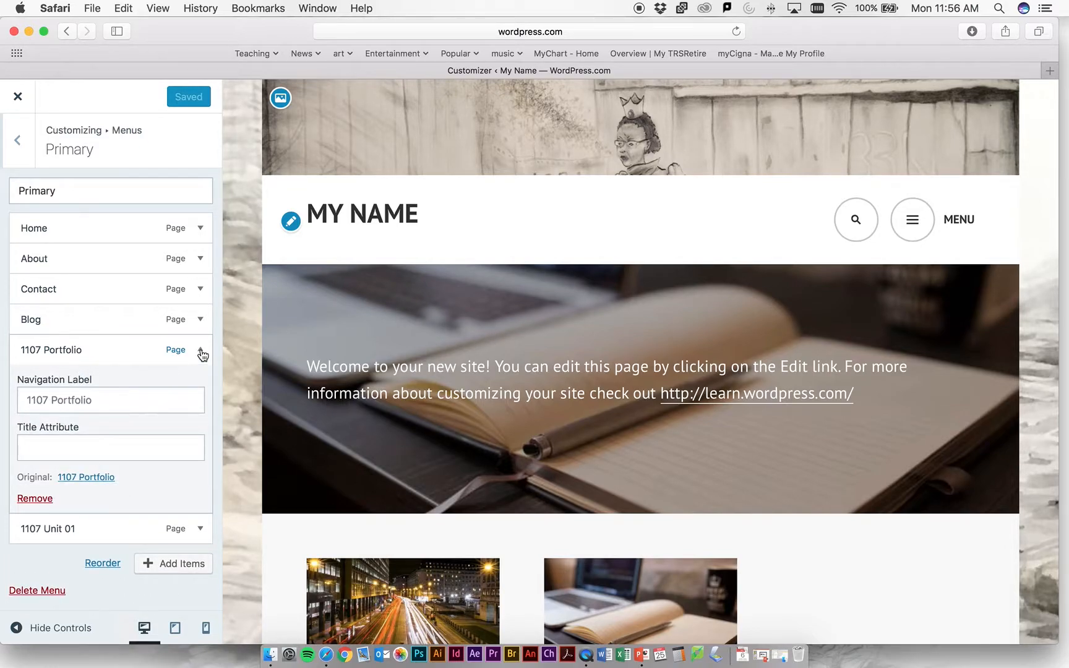
click(202, 352)
click(202, 351)
click(31, 498)
click(172, 103)
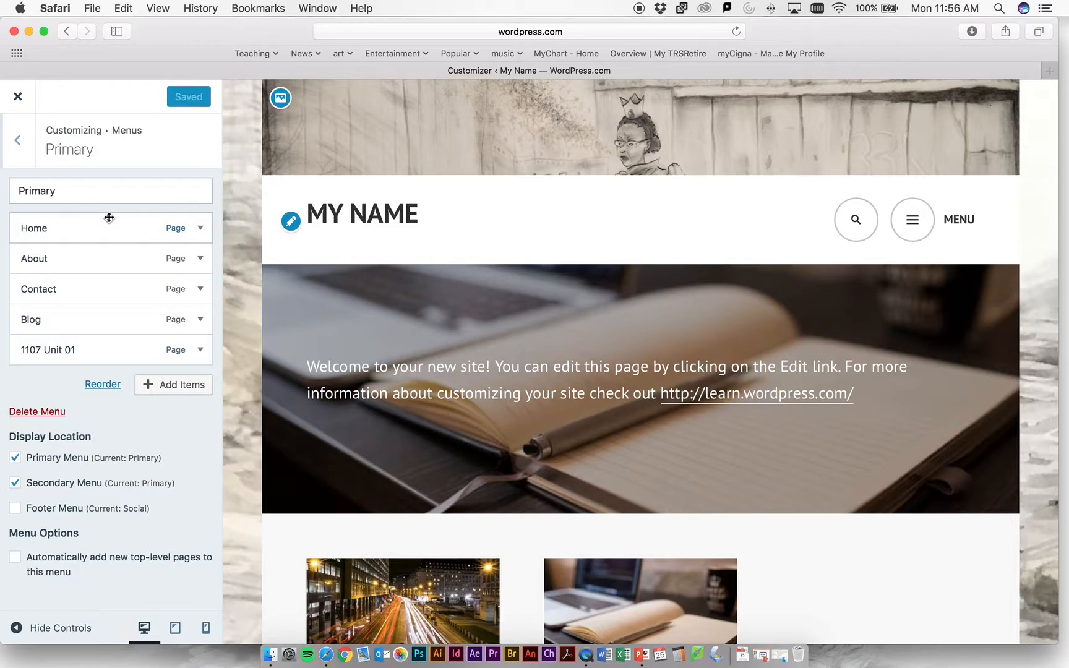
click(17, 147)
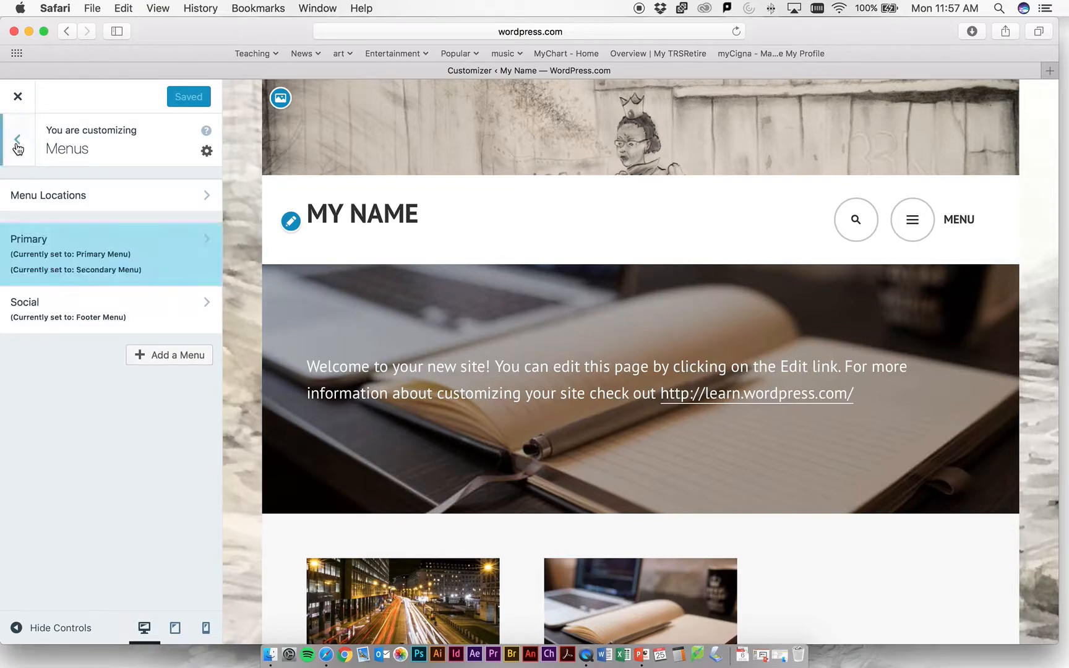
click(18, 152)
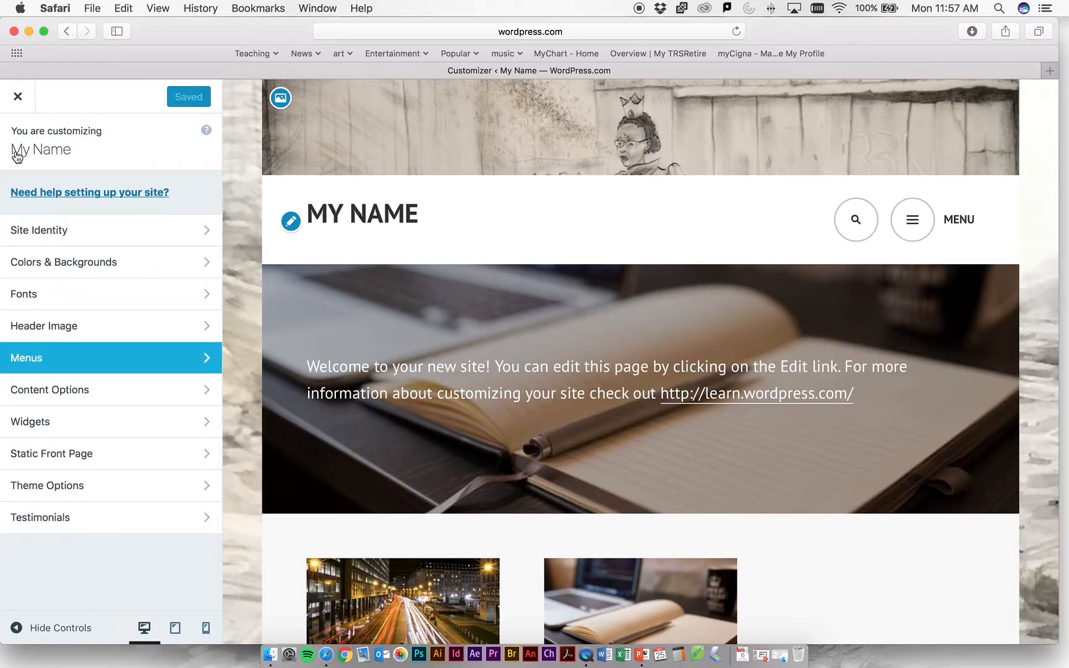
click(19, 100)
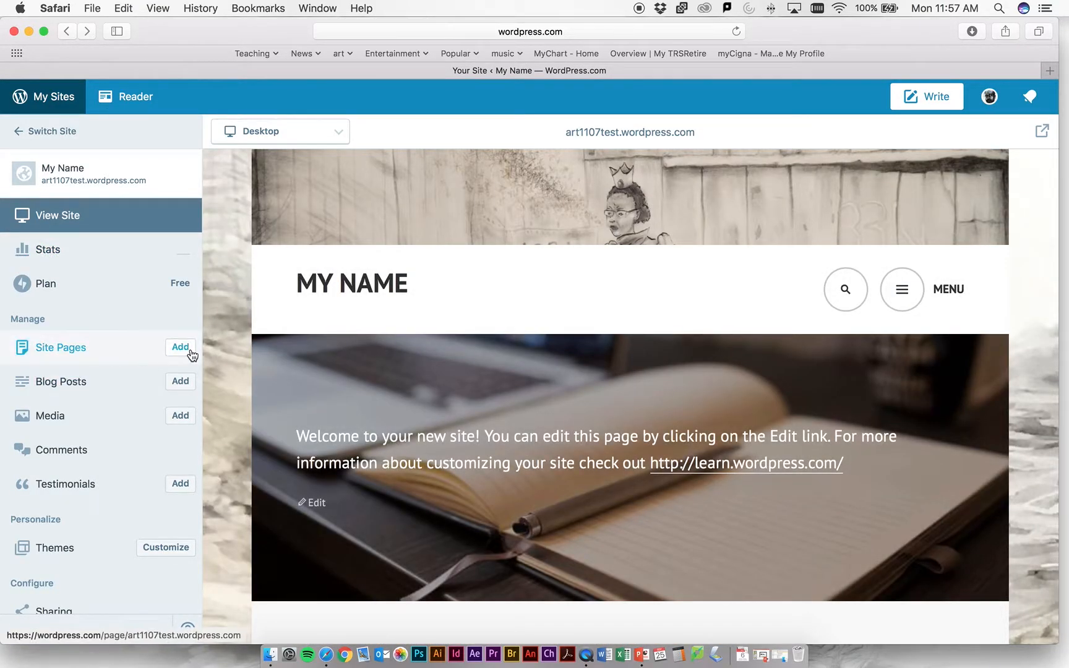
- Open the 1107 Unit 01 page from the site's published pages and copy its URL slug 1107-unit-01
click(189, 353)
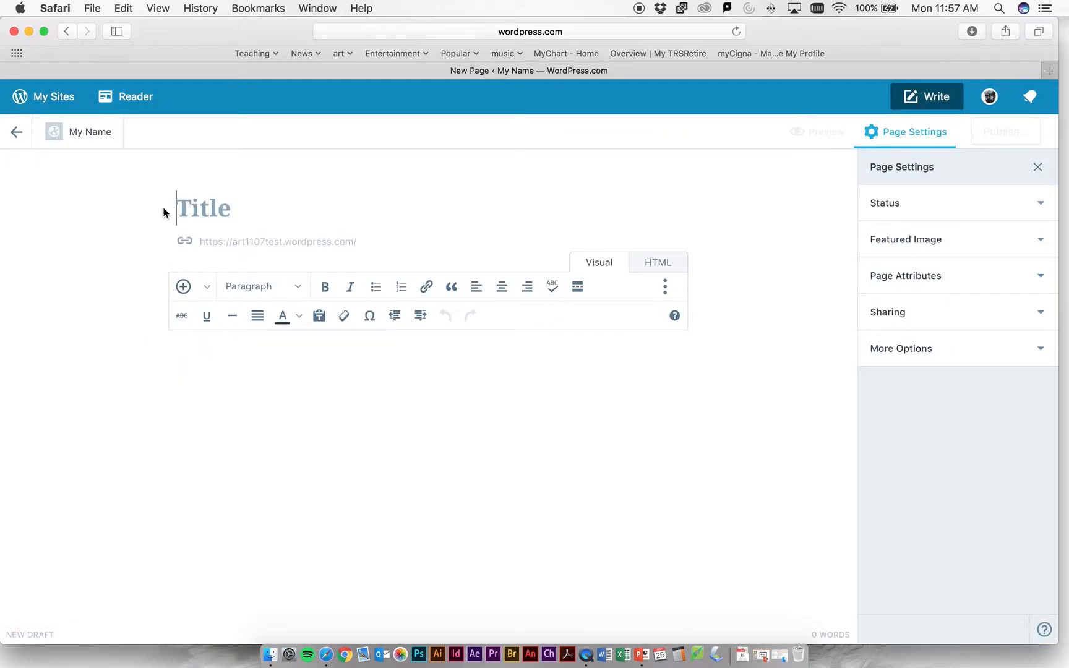
click(17, 132)
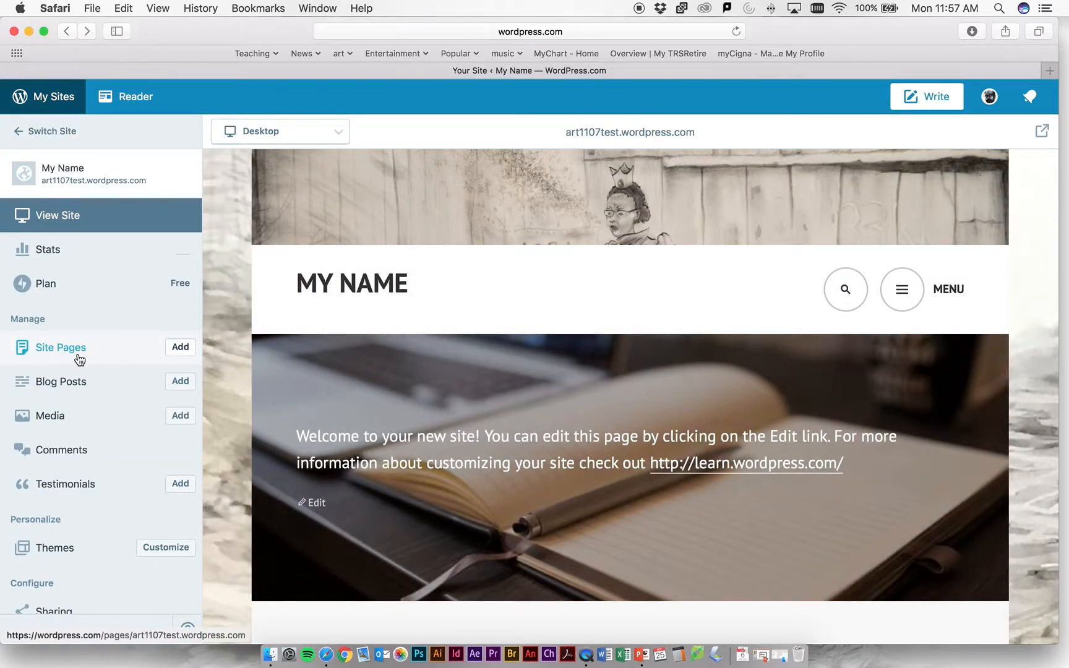
click(60, 348)
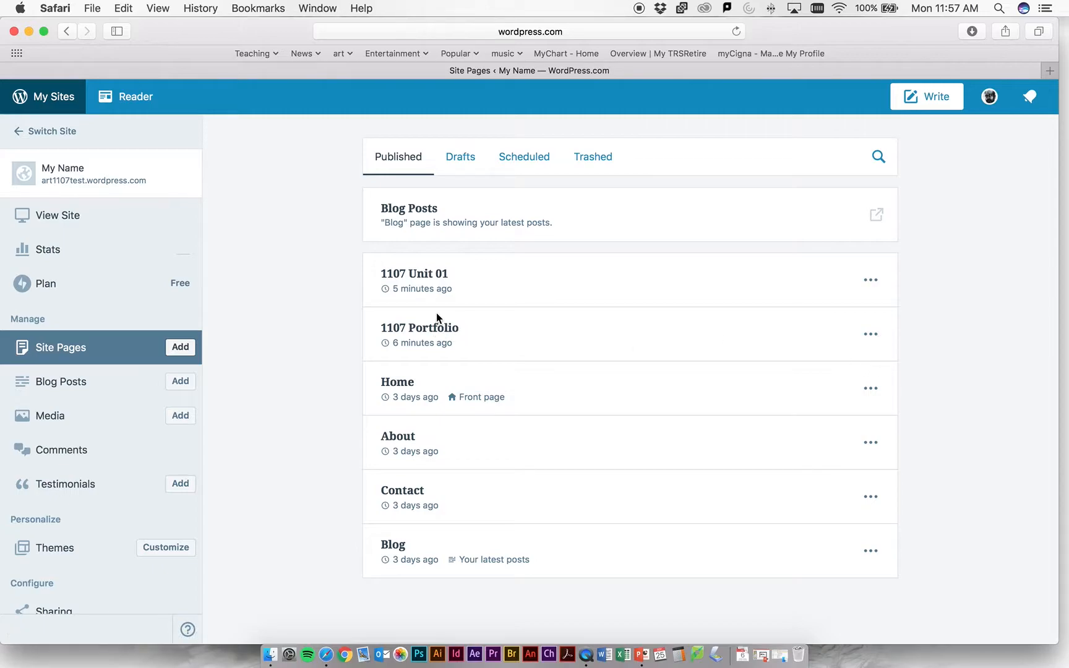
click(433, 275)
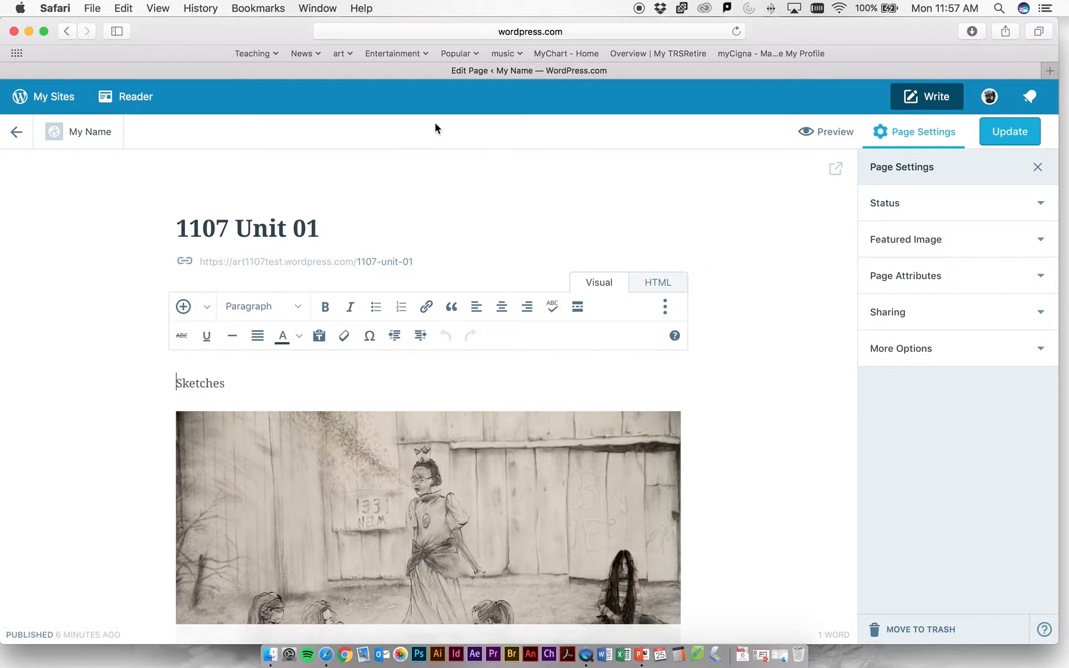
drag(418, 258, 295, 254)
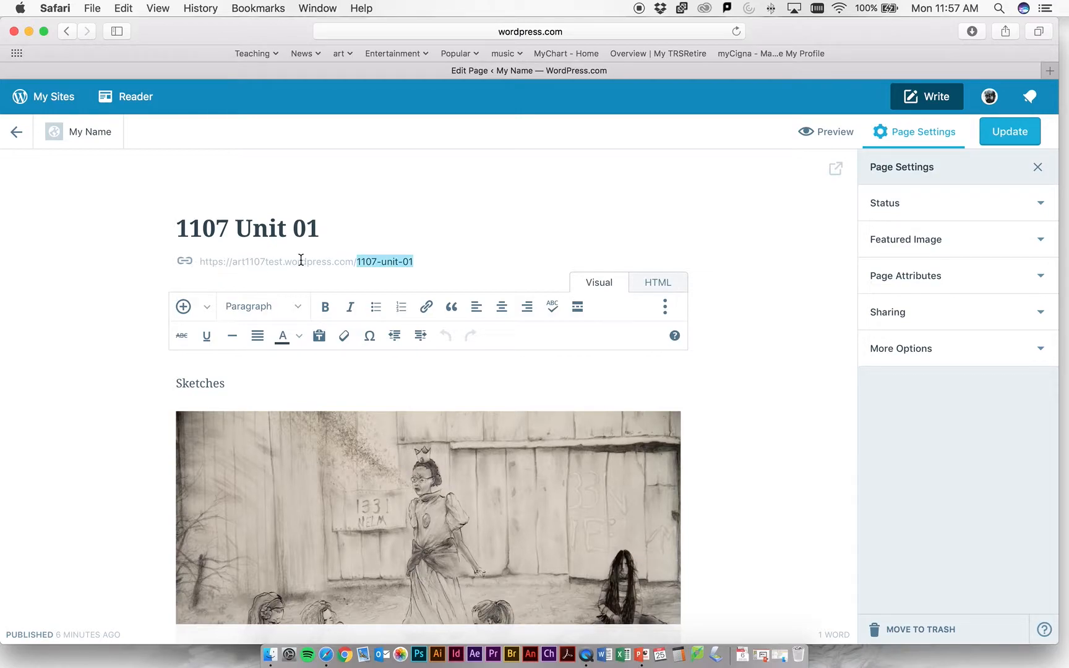
key(super+c)
- Return to the published site pages and open the 1107 Portfolio page for editing
click(18, 139)
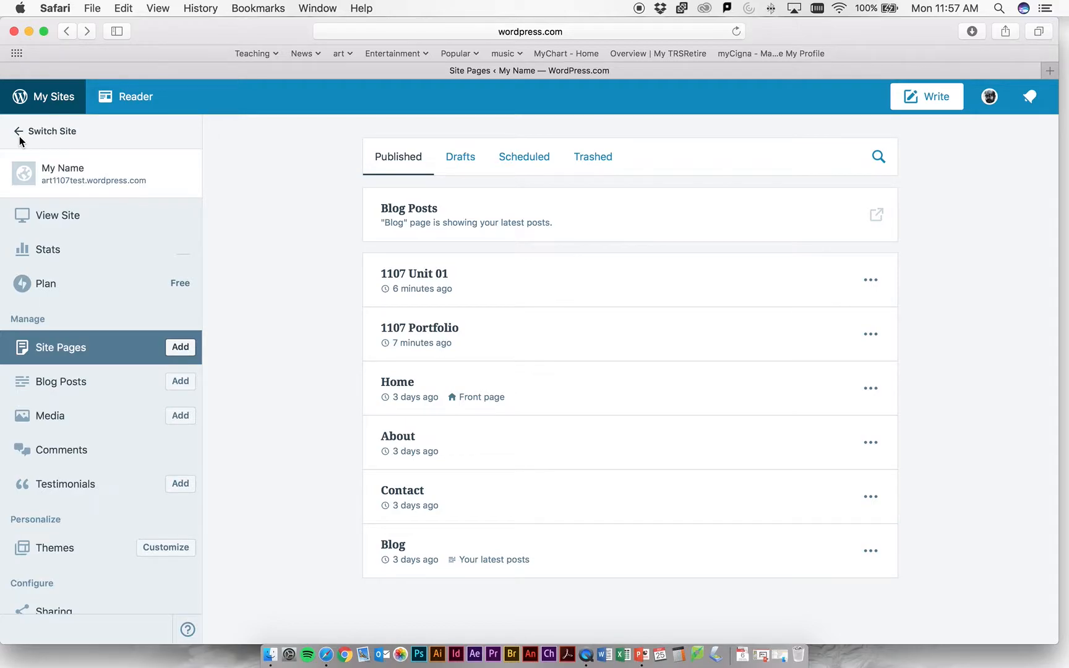
click(442, 332)
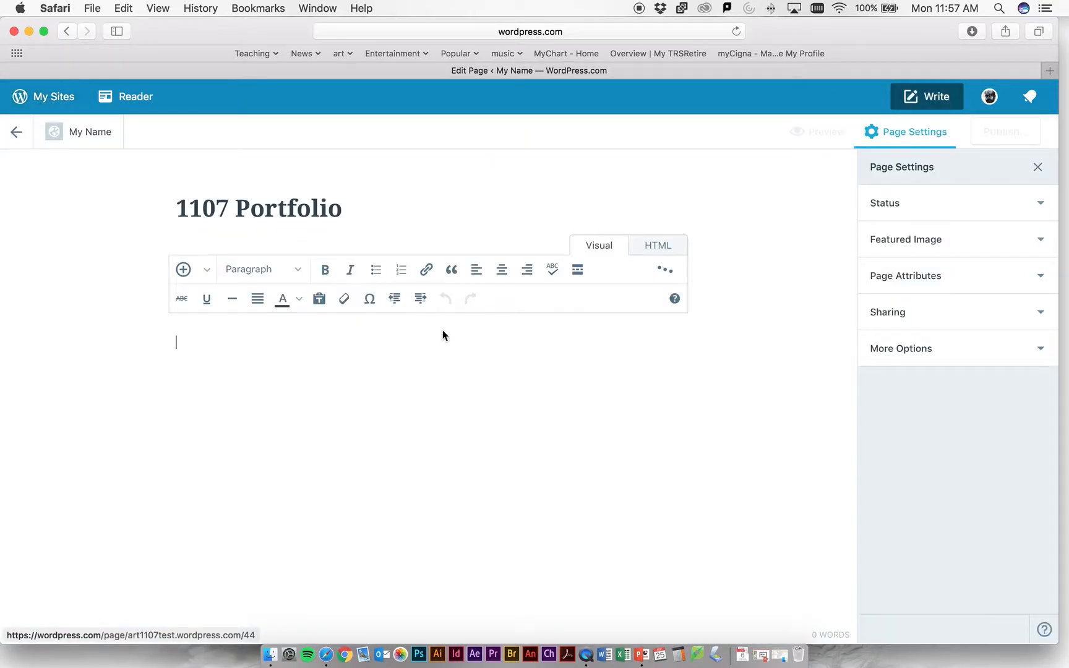
scroll(306, 413, down, 3)
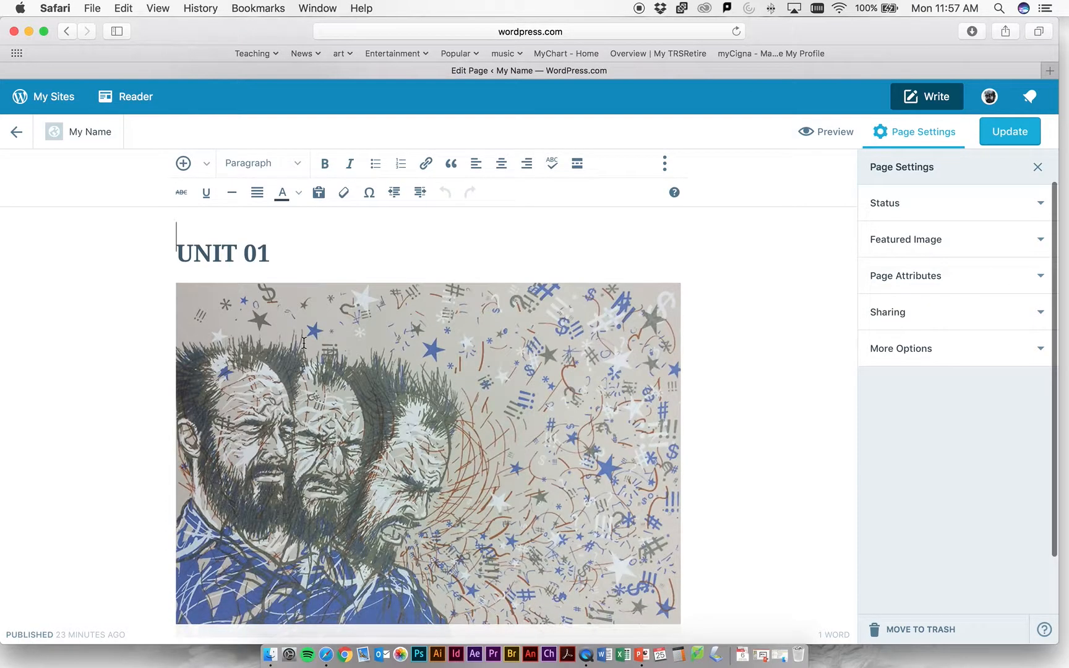
- Start a link on the UNIT 01 heading with the URL 1107-unit-01, set to open in a new window/tab
drag(271, 306, 143, 300)
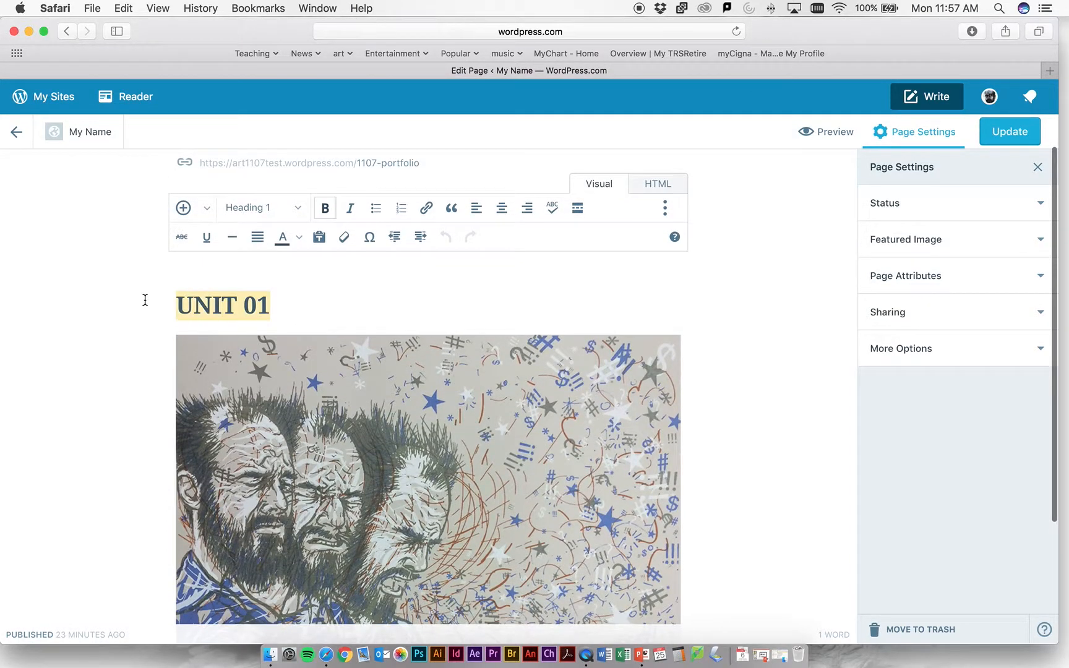
click(426, 208)
key(super+v)
scroll(518, 344, down, 1)
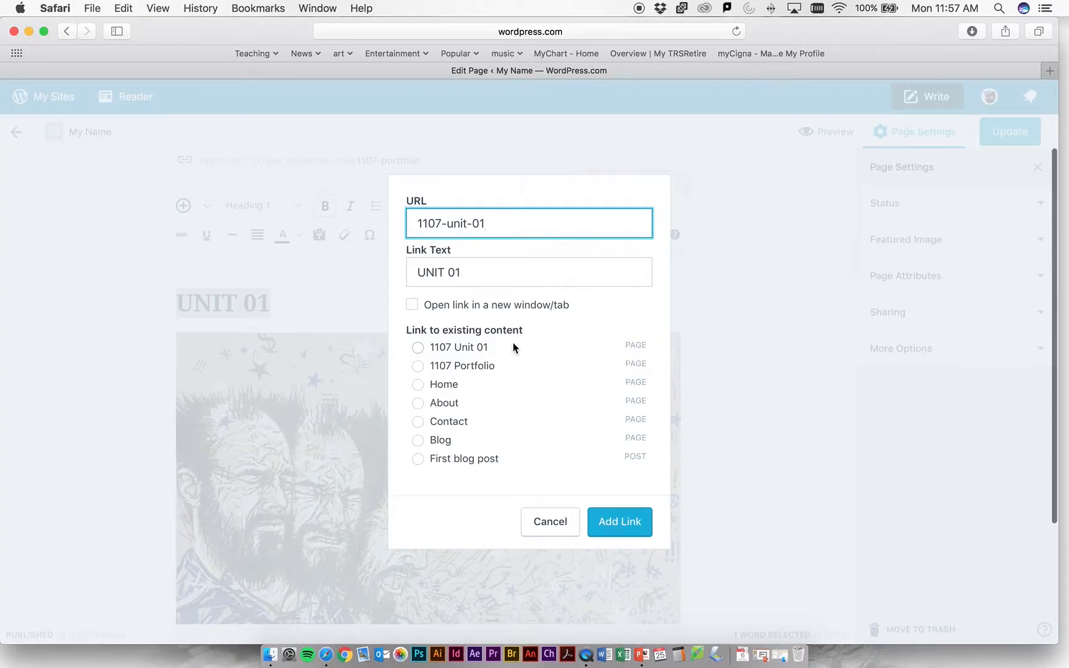
click(412, 306)
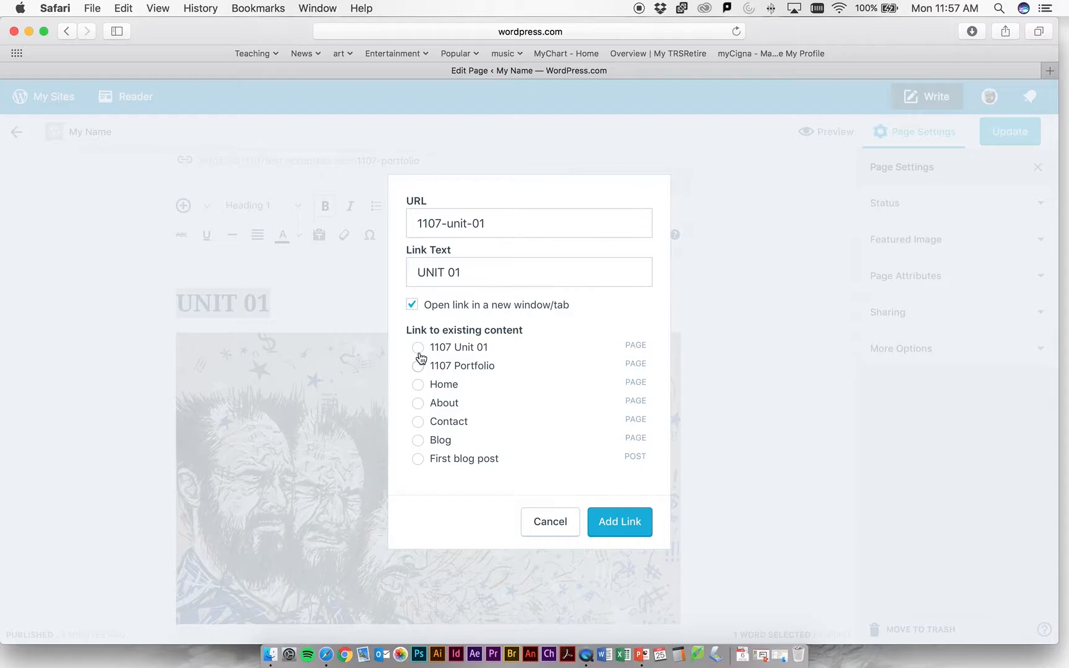
- Clear the pasted URL, choose the existing 1107 Portfolio page as the link target, add the link, and update the page
drag(518, 220, 382, 227)
key(BackSpace)
scroll(439, 350, up, 1)
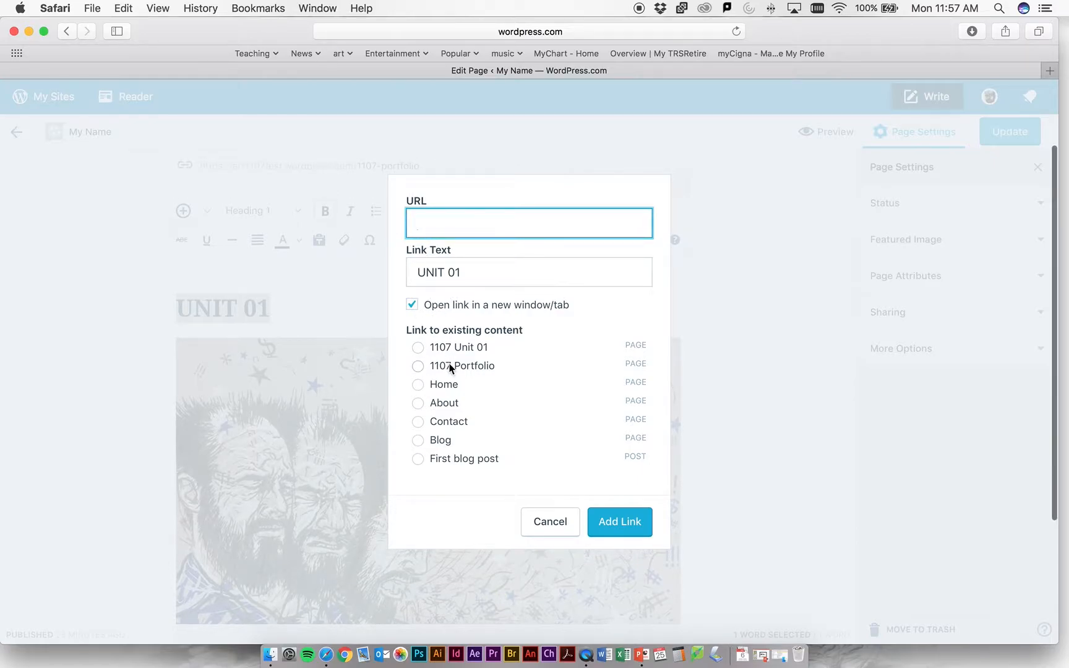
click(419, 366)
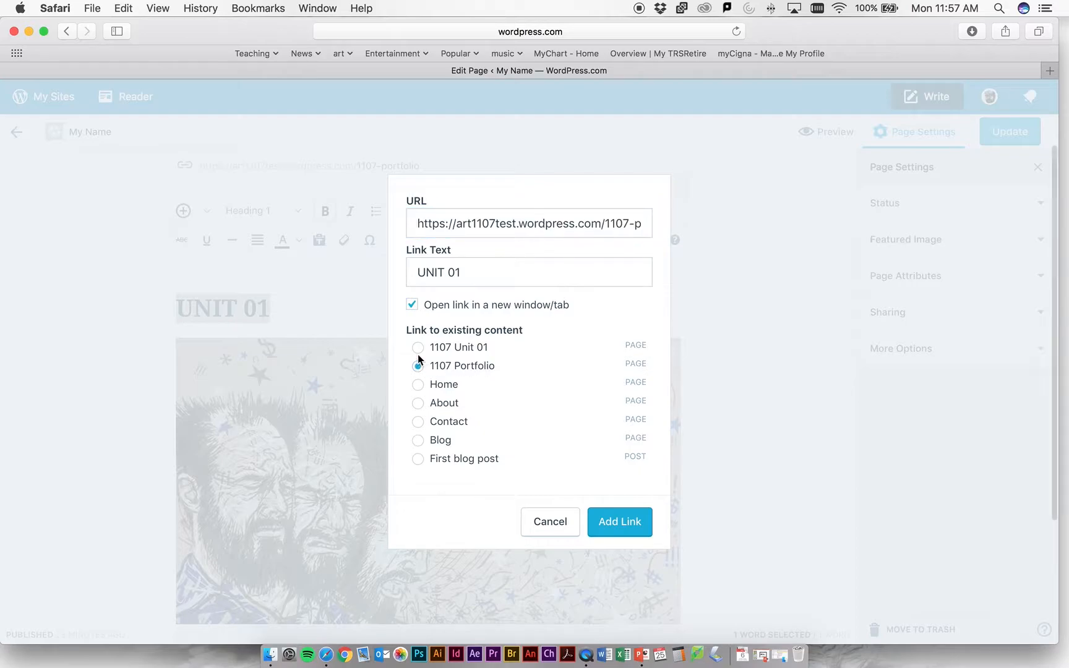
click(621, 527)
click(1018, 142)
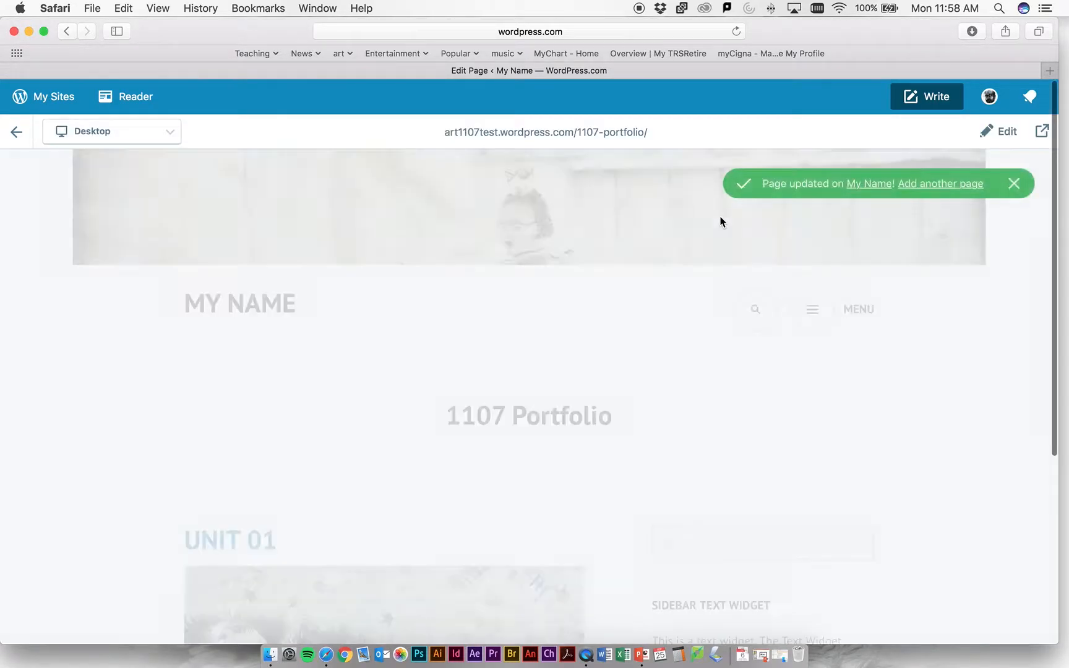
- Examine the 1107 Portfolio page preview, checking the linked UNIT 01 heading and its image, and dismiss the update notice
scroll(525, 306, down, 3)
scroll(525, 307, down, 2)
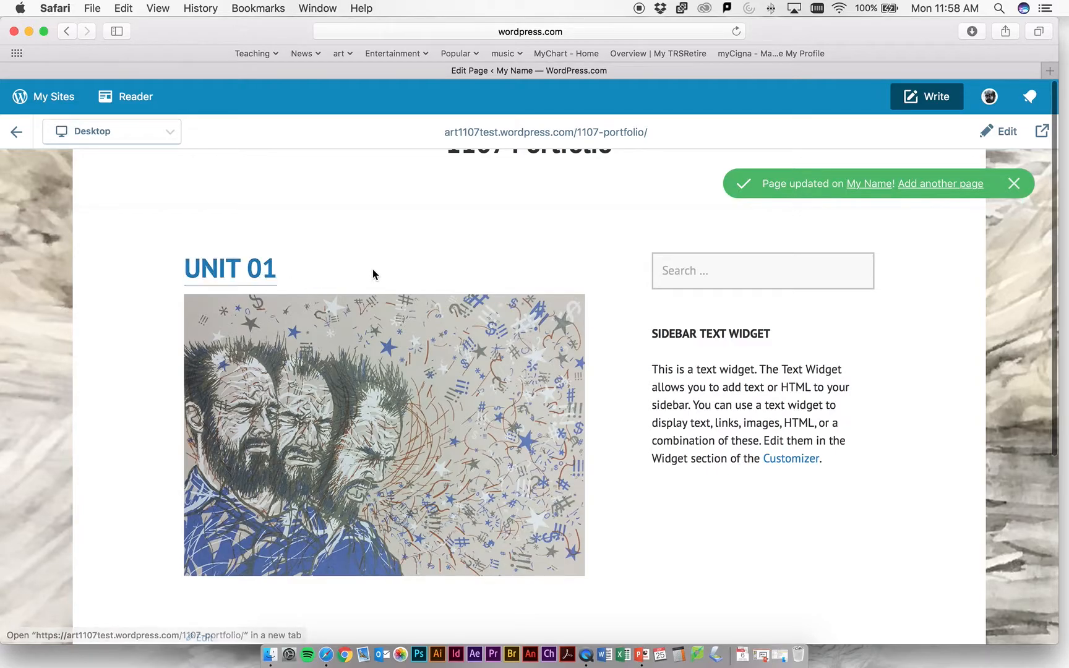
scroll(375, 270, up, 3)
scroll(433, 278, down, 2)
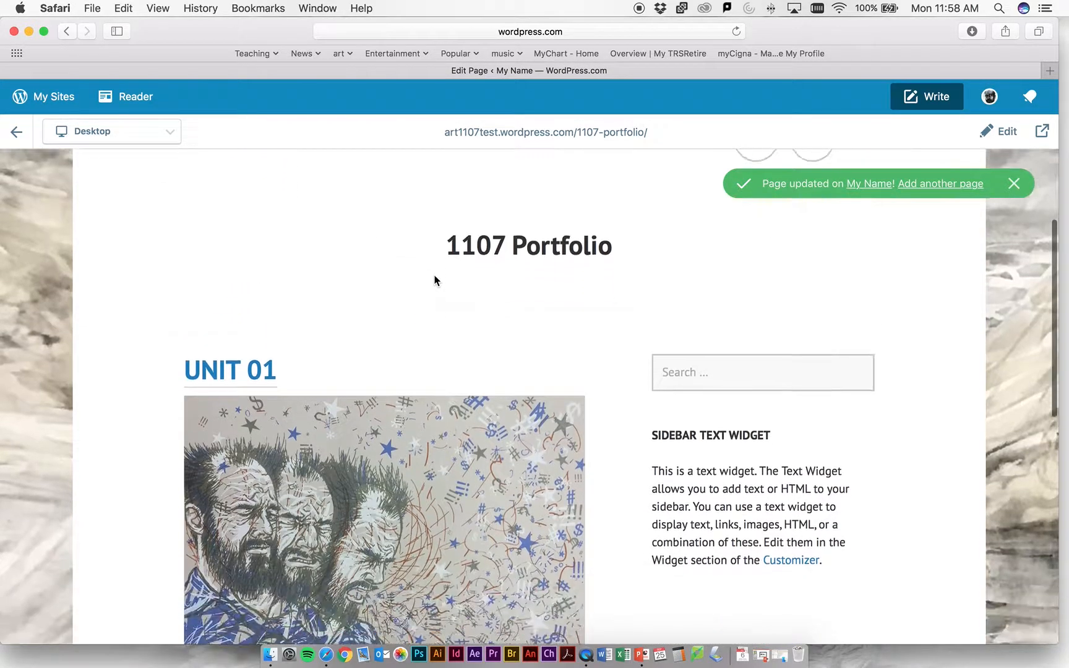
scroll(249, 372, up, 3)
scroll(248, 374, down, 4)
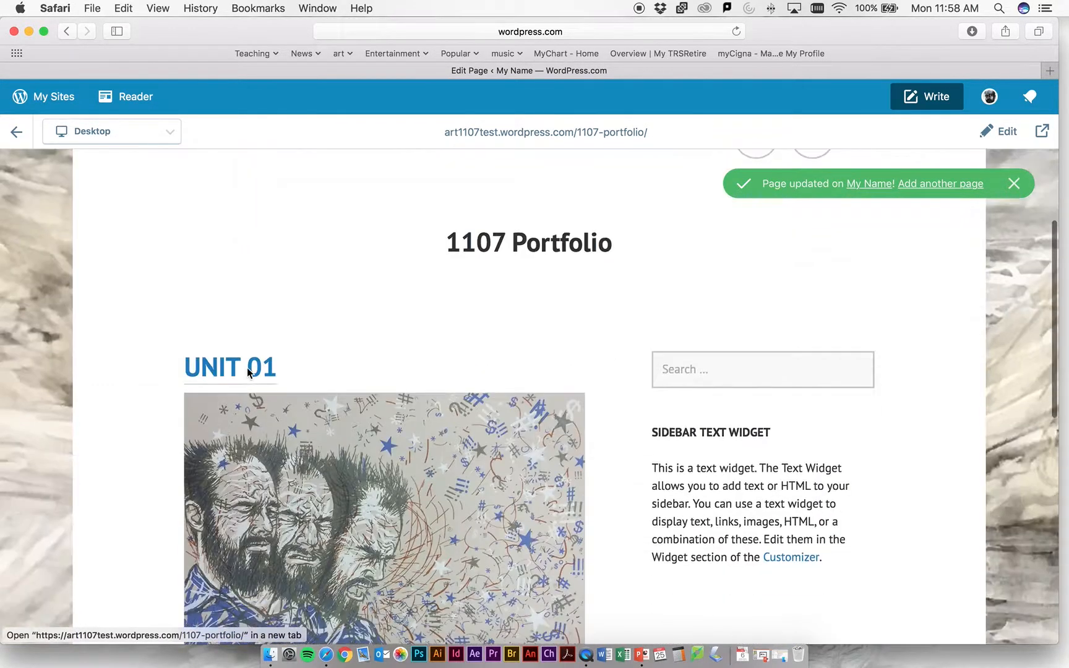
scroll(399, 233, down, 5)
scroll(398, 233, up, 5)
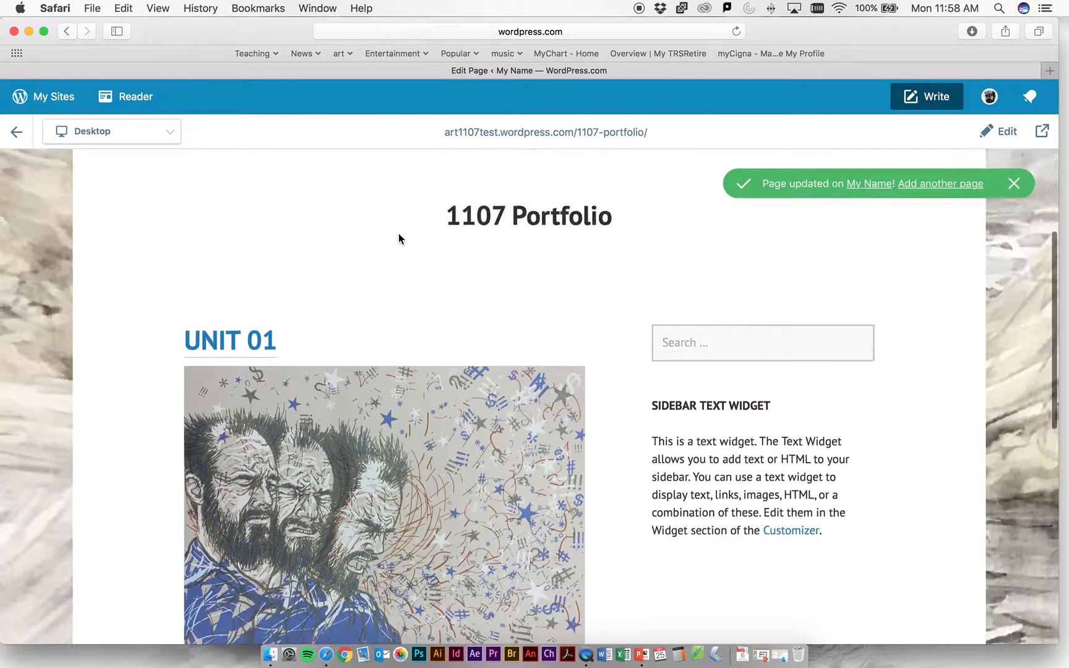
scroll(252, 353, up, 3)
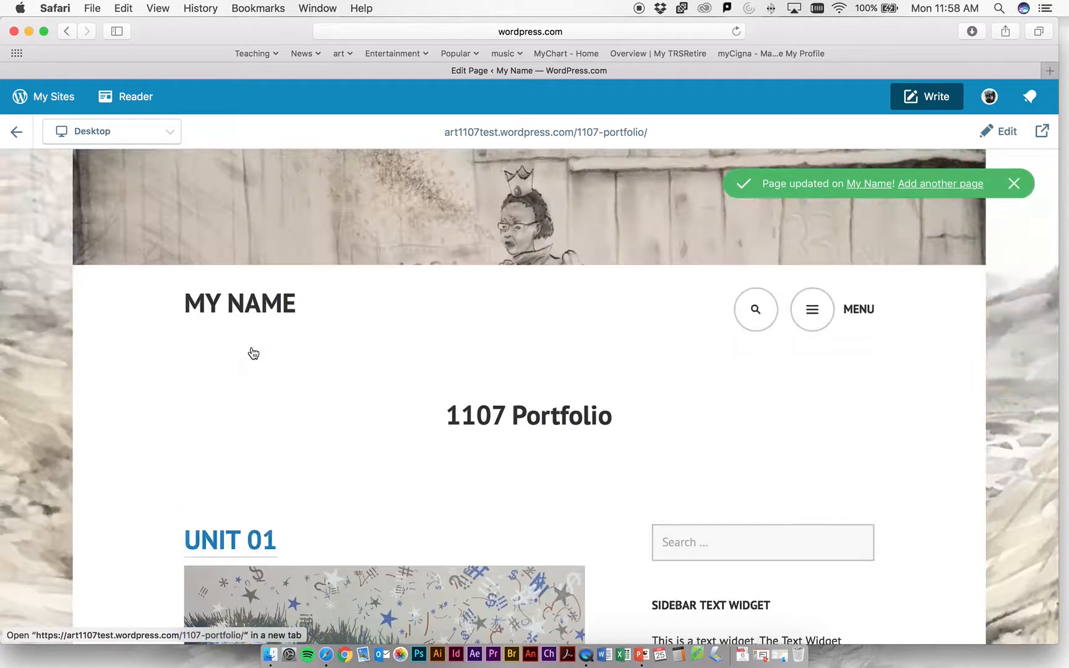
scroll(252, 353, down, 3)
scroll(253, 350, up, 1)
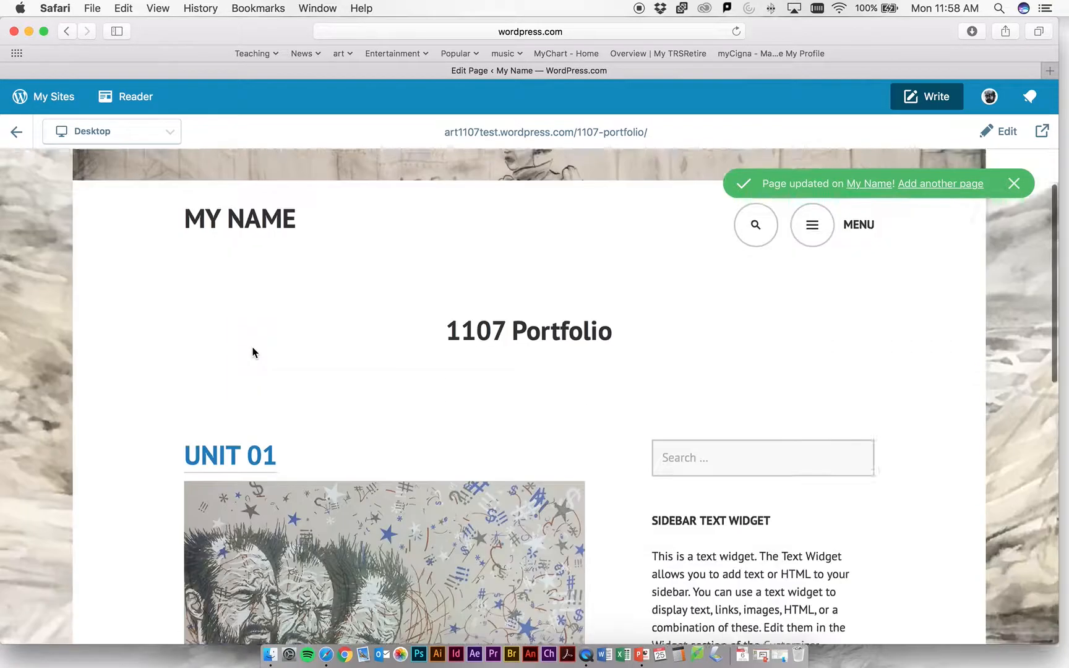
scroll(252, 351, down, 8)
scroll(366, 362, down, 1)
scroll(373, 412, up, 4)
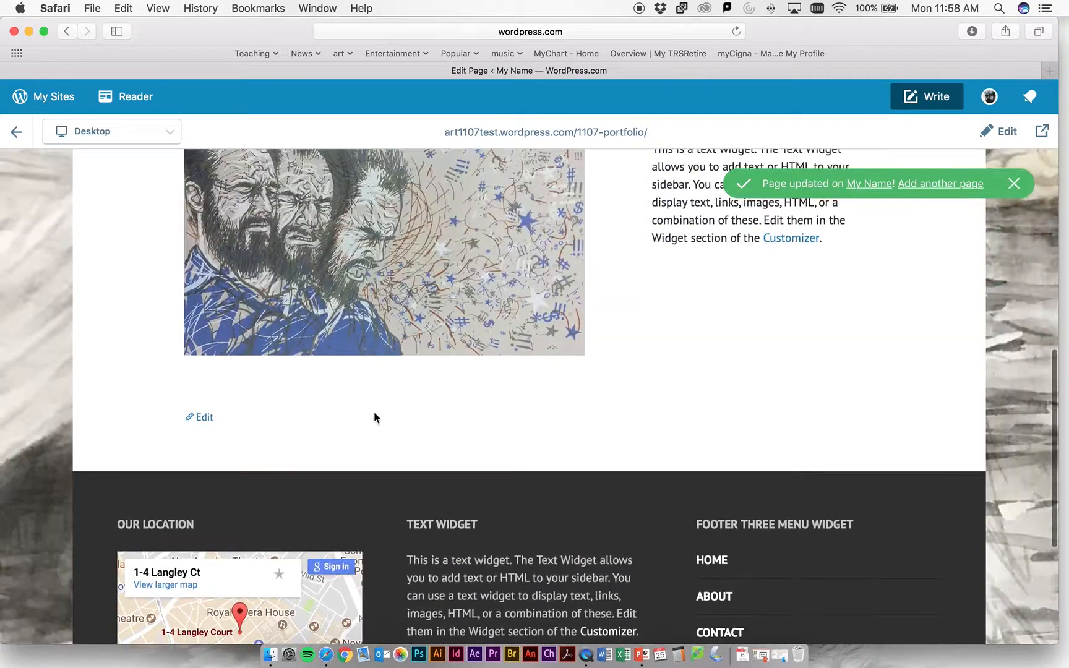
click(1015, 184)
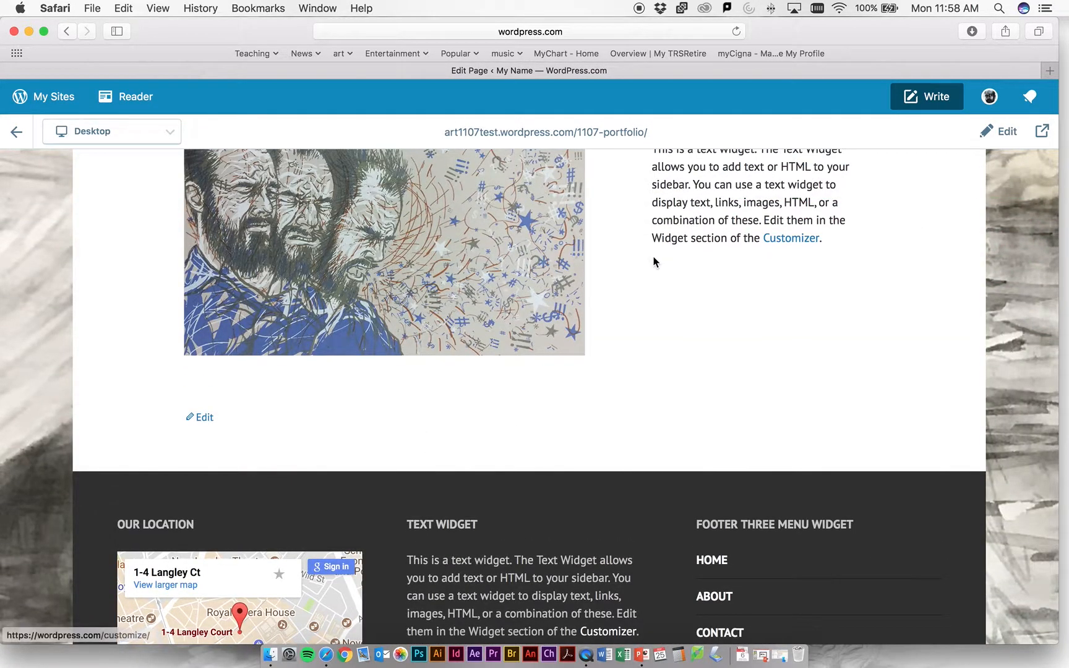
scroll(522, 281, up, 5)
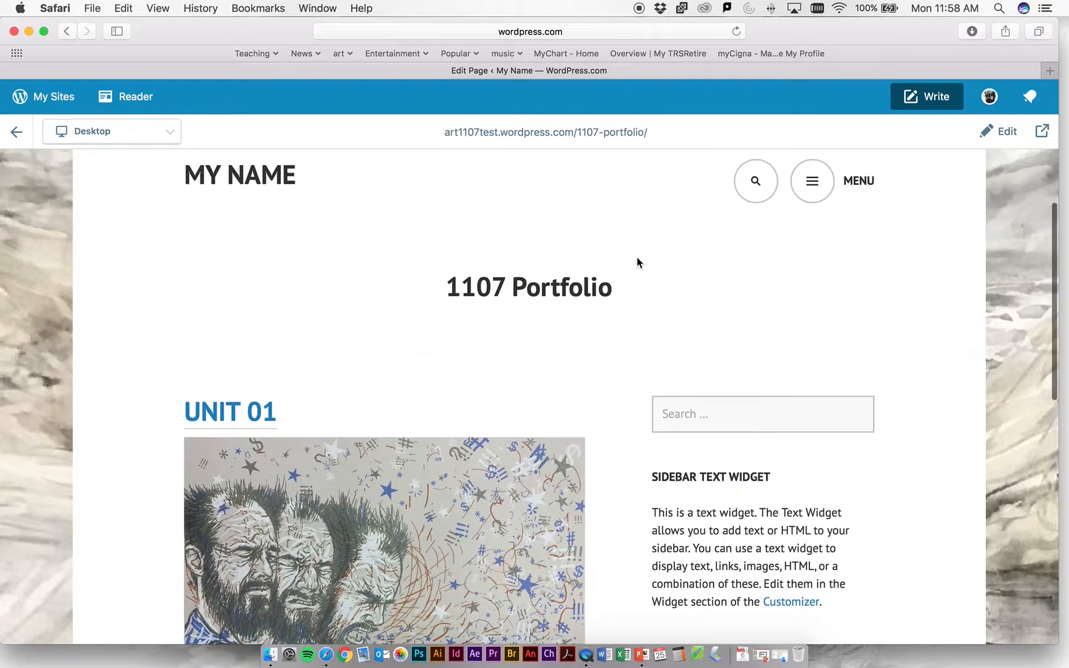
- Visit the 1107 Unit 01 page through the previewed site's menu, look through its content, and reopen the menu
click(812, 217)
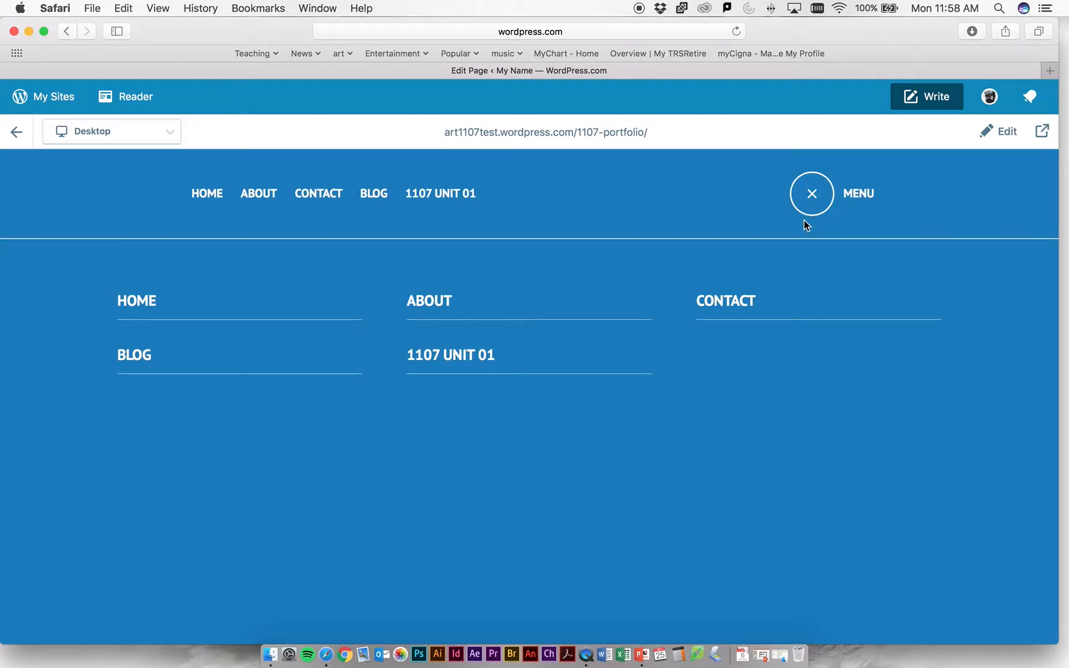
click(461, 363)
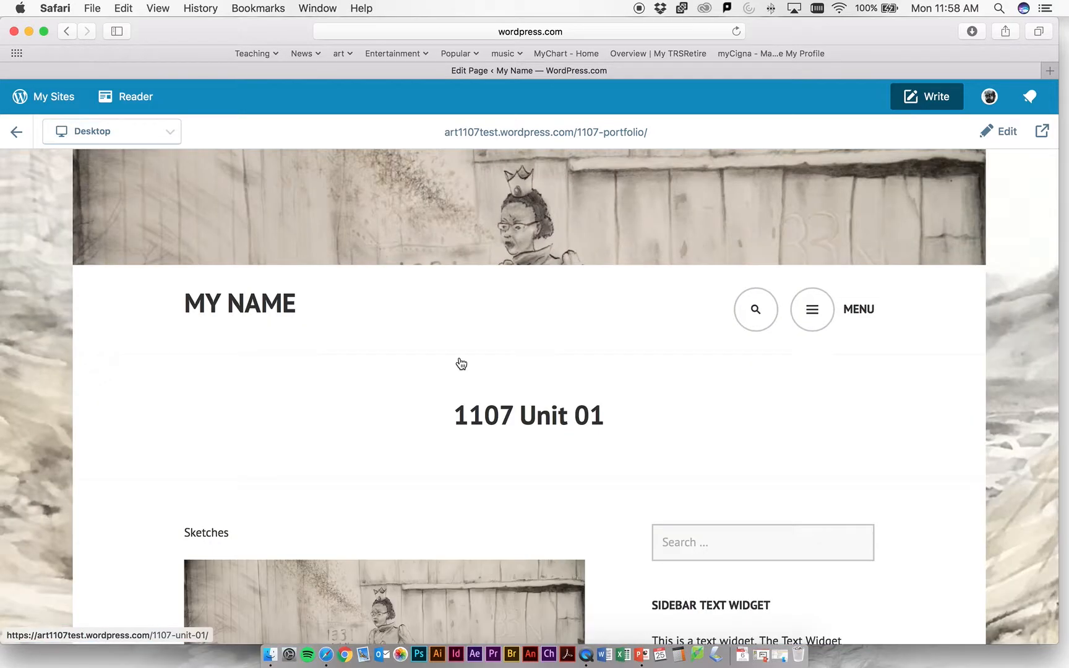
scroll(494, 363, down, 3)
scroll(494, 363, up, 4)
click(812, 309)
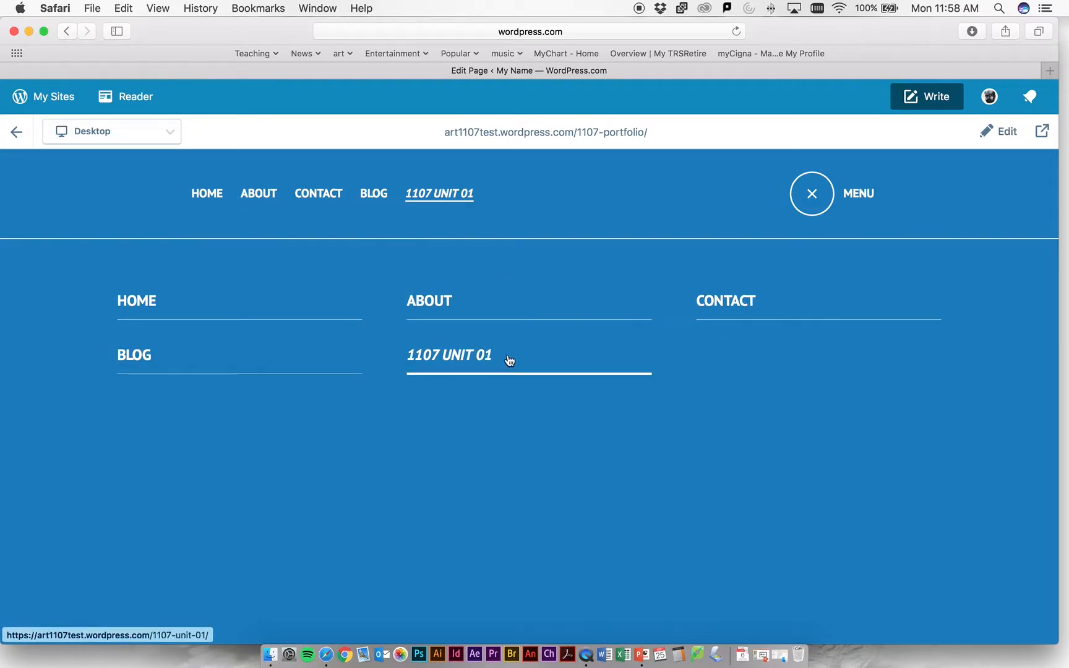
click(452, 359)
scroll(489, 360, down, 15)
scroll(491, 360, up, 15)
click(804, 276)
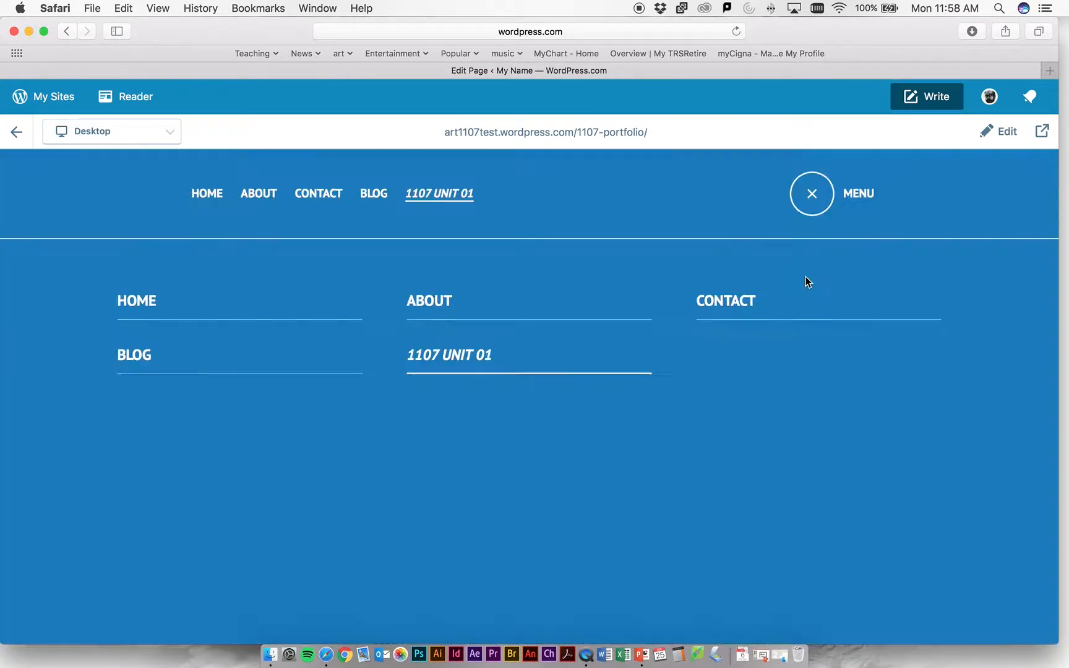